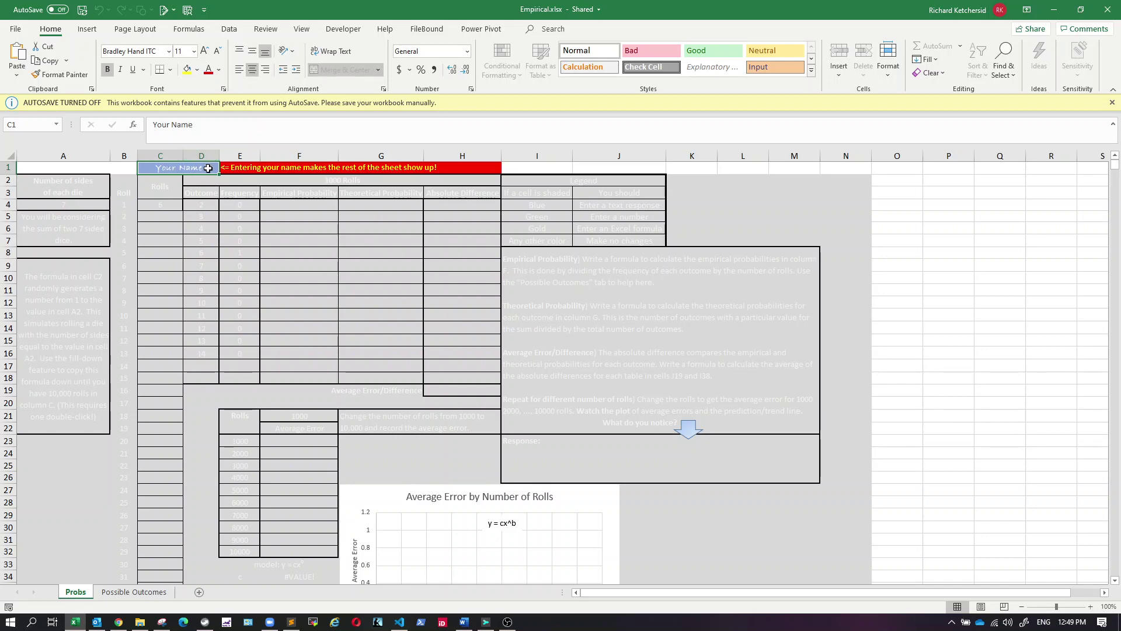
# - Enter a first name in the name cell C1, and replace it with a different first name
pyautogui.write('Richar')
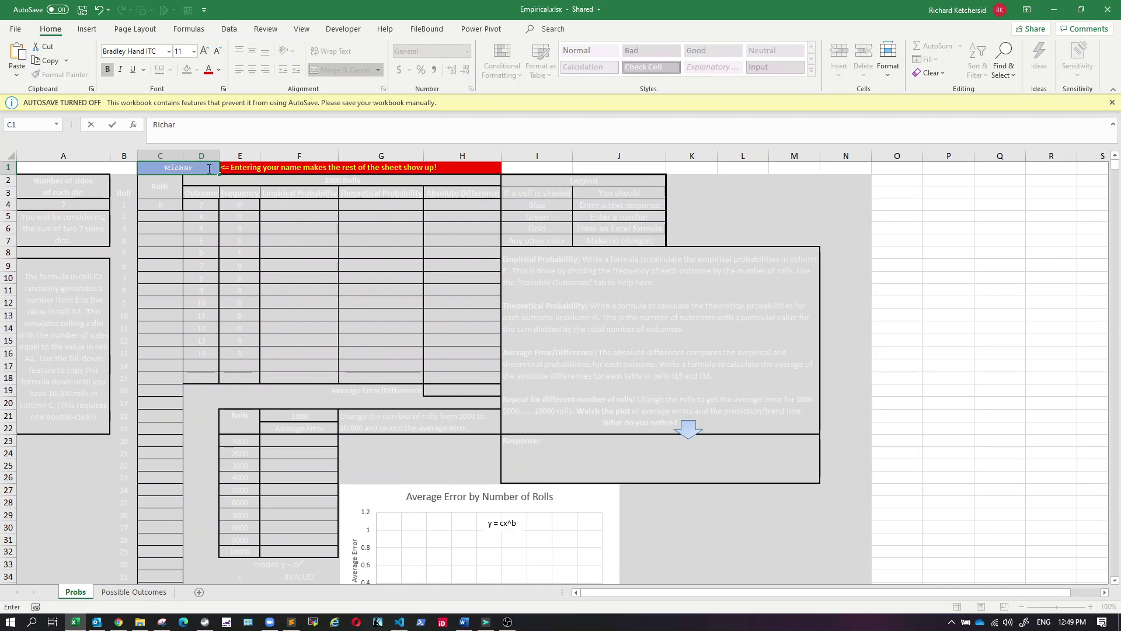
pyautogui.write('d')
pyautogui.press('Return')
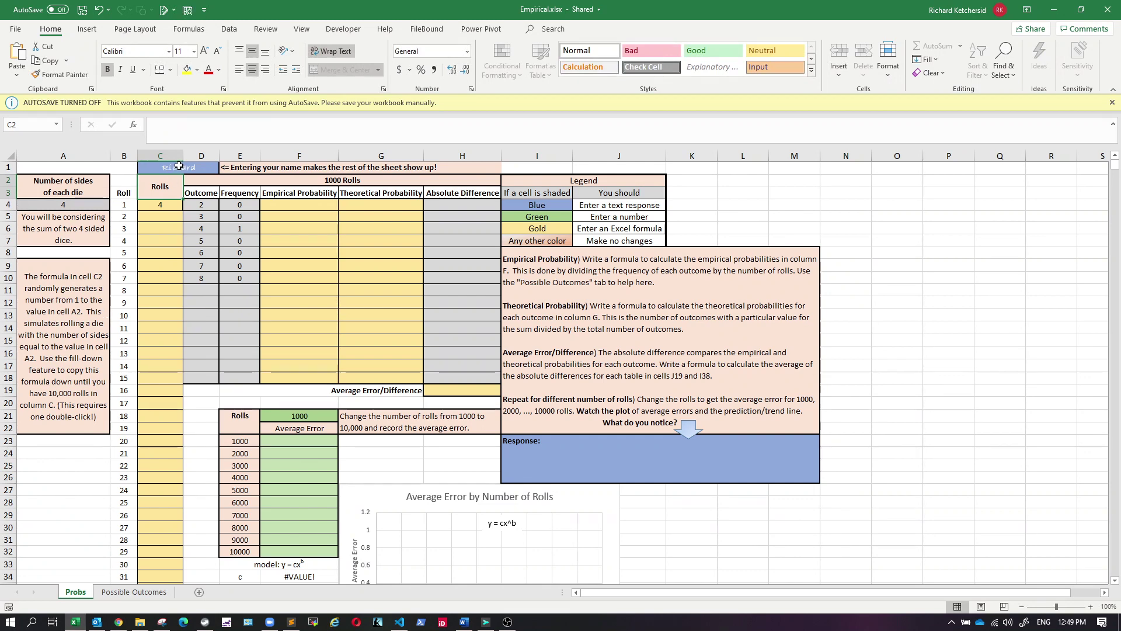
pyautogui.click(179, 166)
pyautogui.write('Susan')
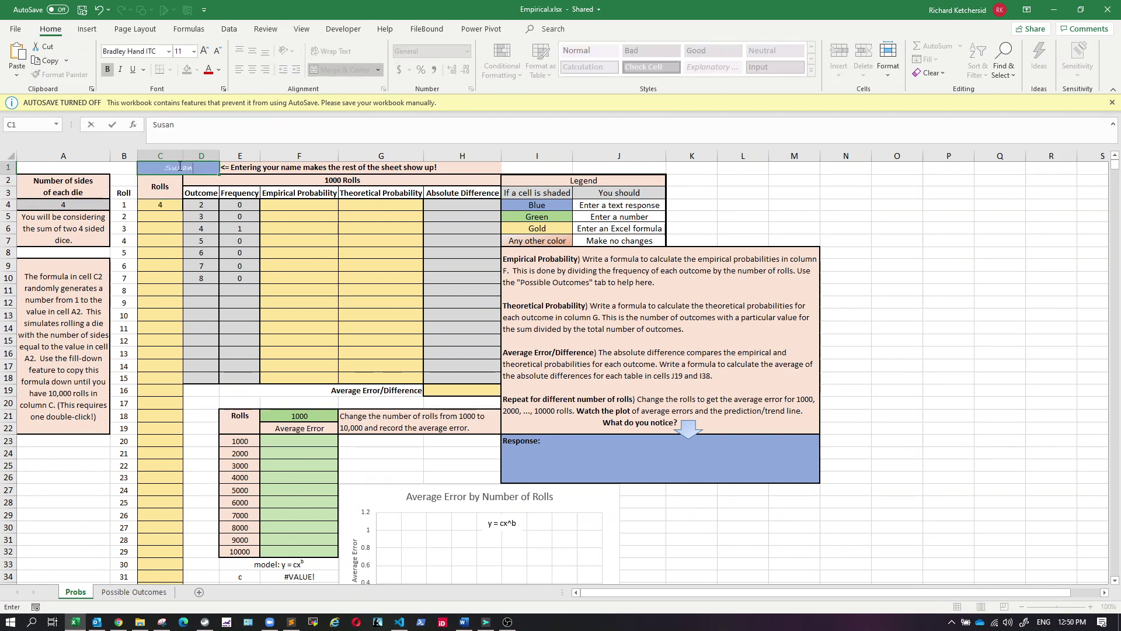
pyautogui.press('Return')
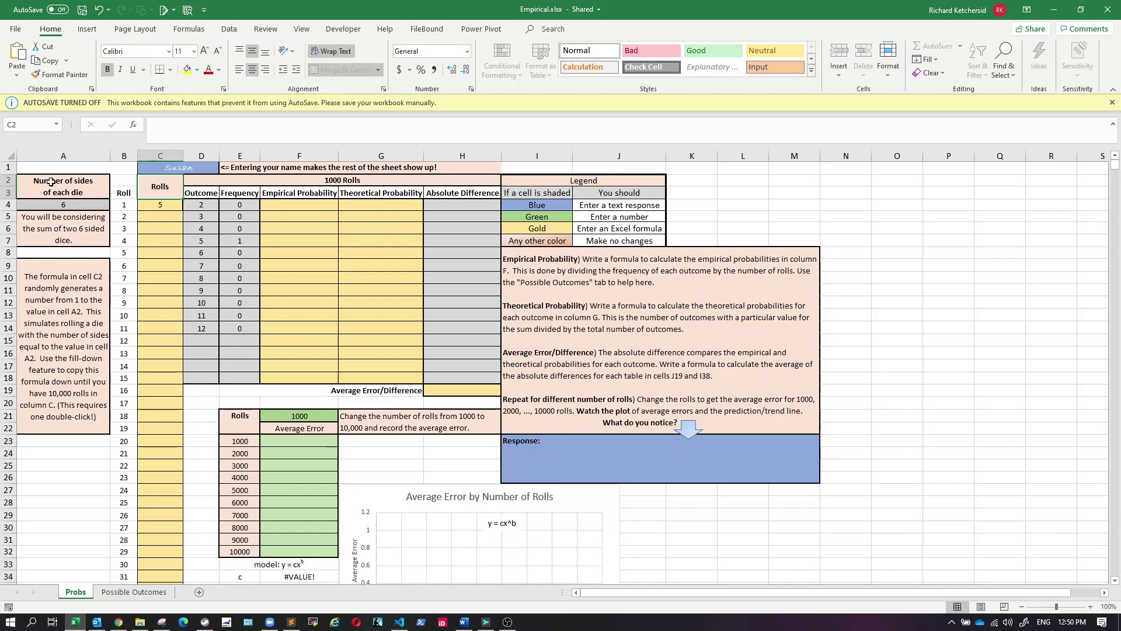
# - Fill the dice-roll formula in C4 down the Rolls column through roll 10,000
pyautogui.click(47, 277)
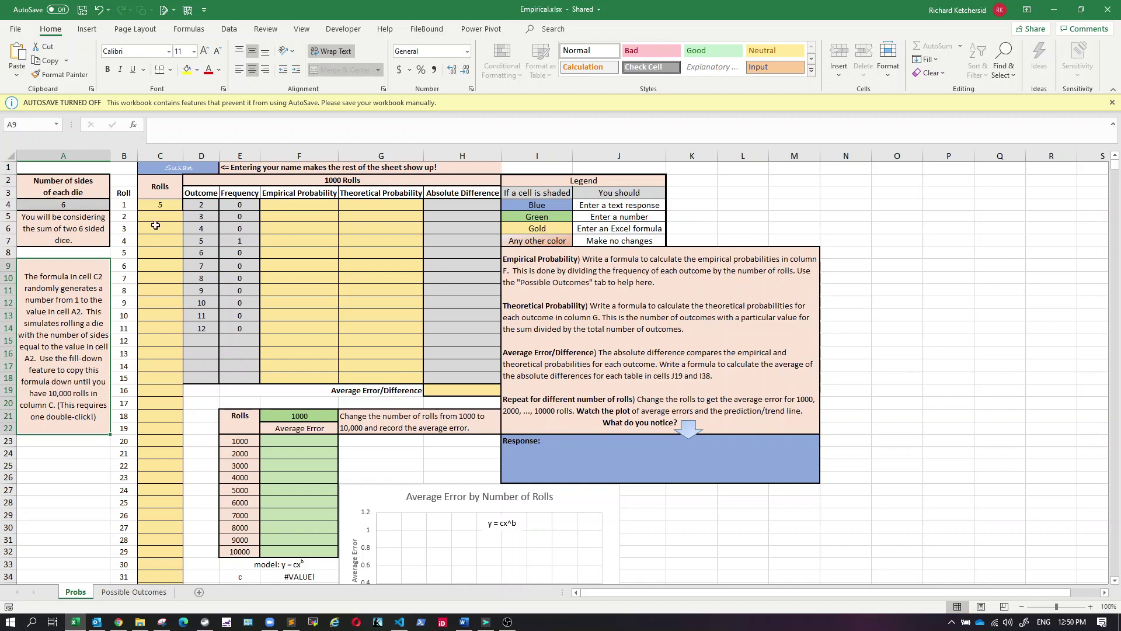
pyautogui.click(159, 207)
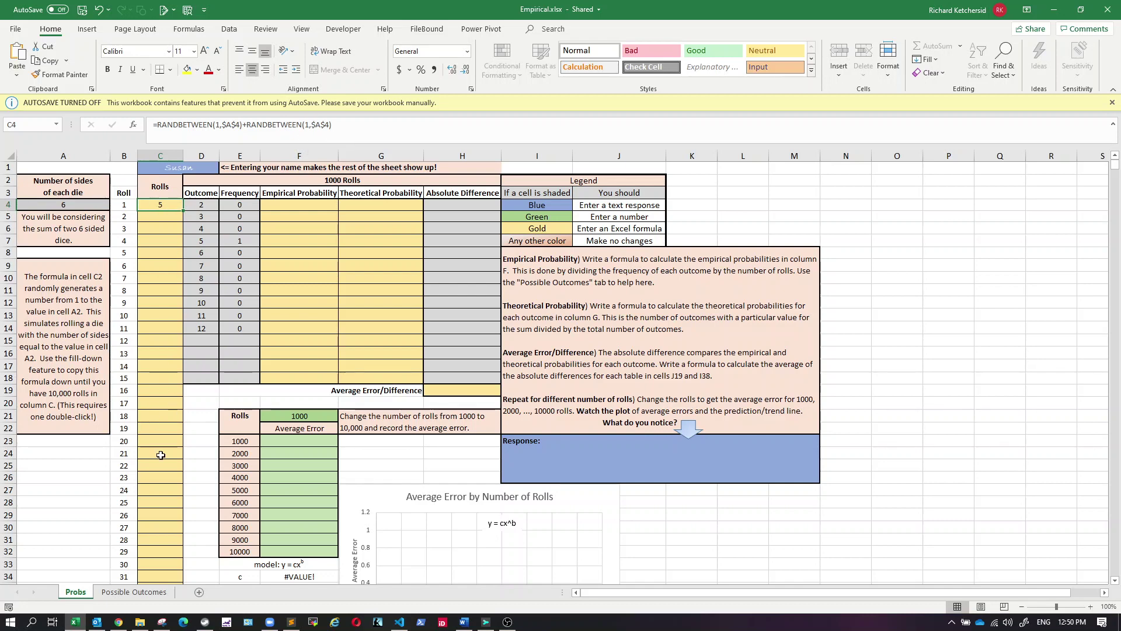
pyautogui.doubleClick(183, 210)
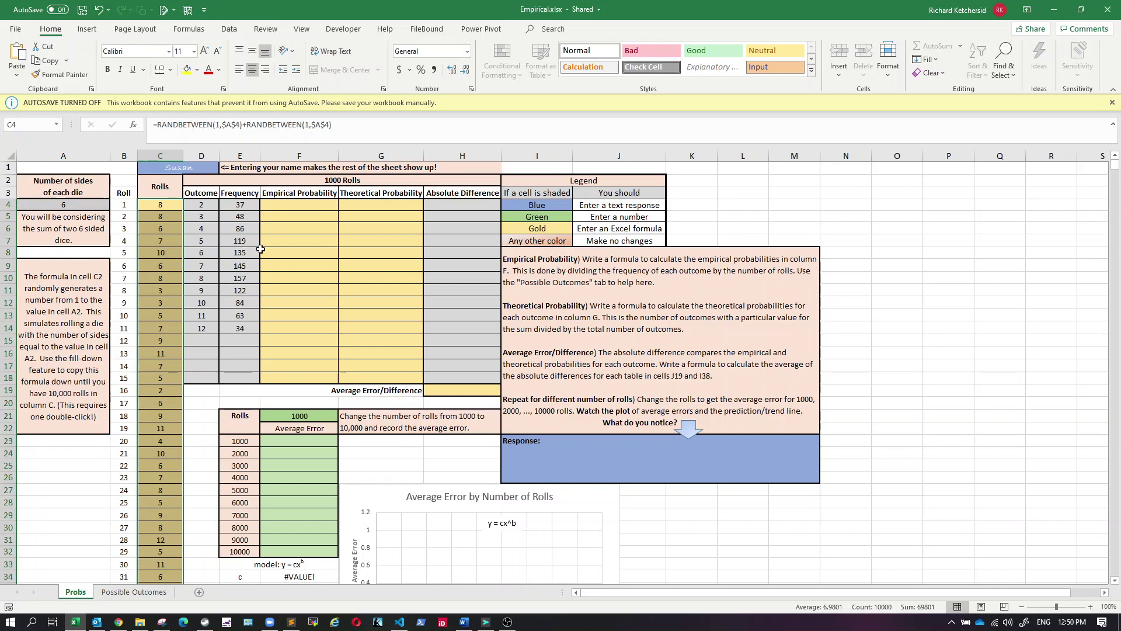
# - Examine the outcomes and the frequency formulas on the Possible Outcomes sheet, and return to the Probs sheet
pyautogui.click(295, 207)
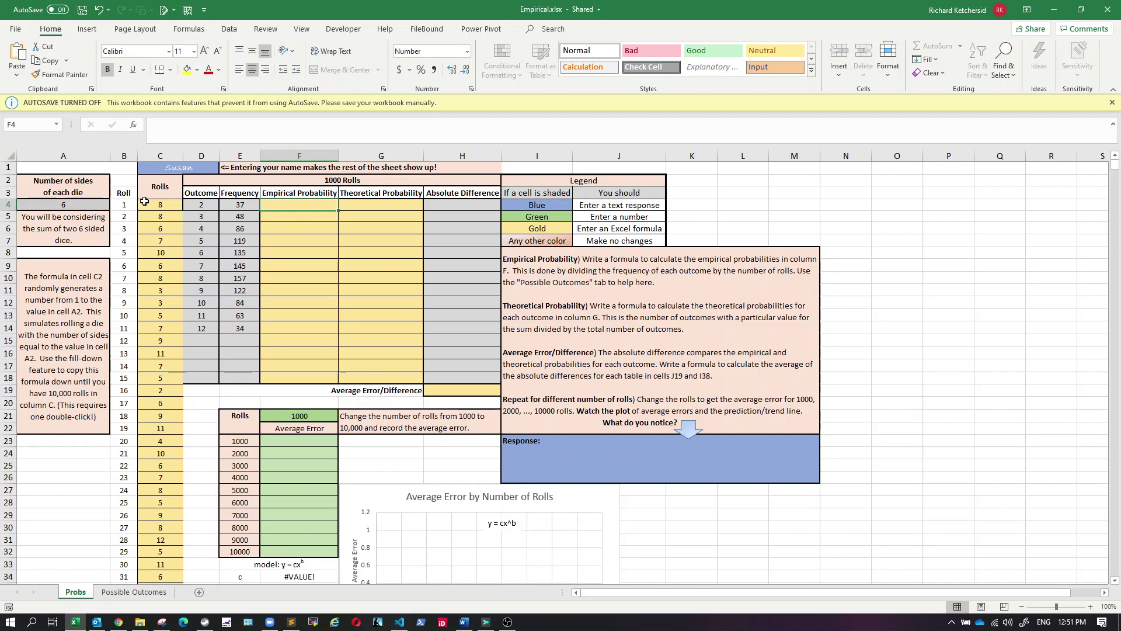
pyautogui.click(122, 592)
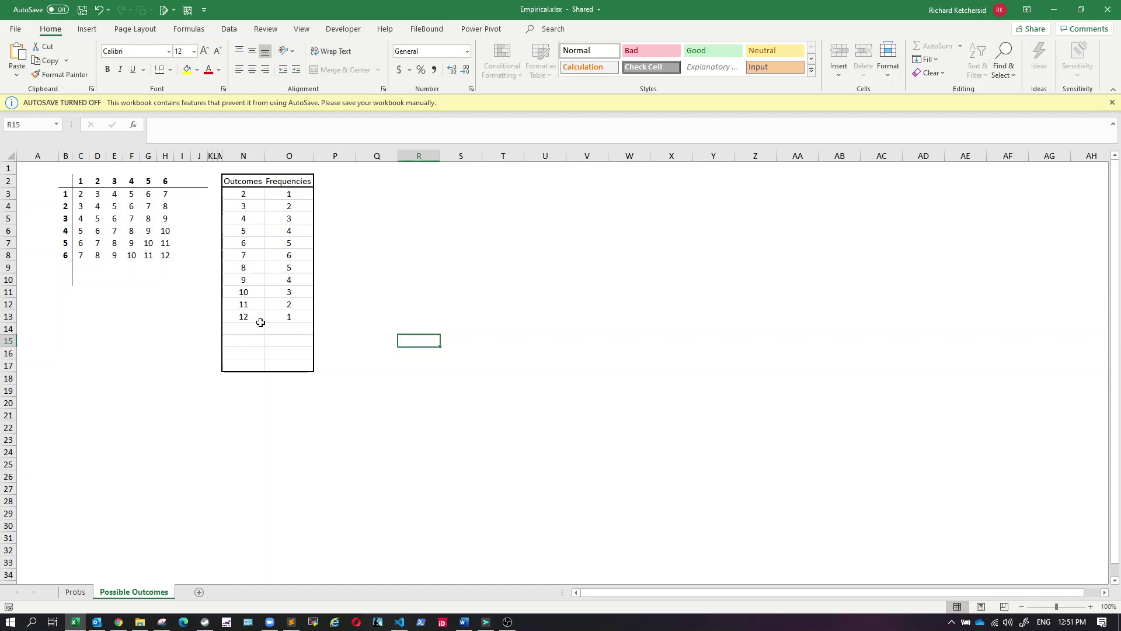
pyautogui.click(281, 193)
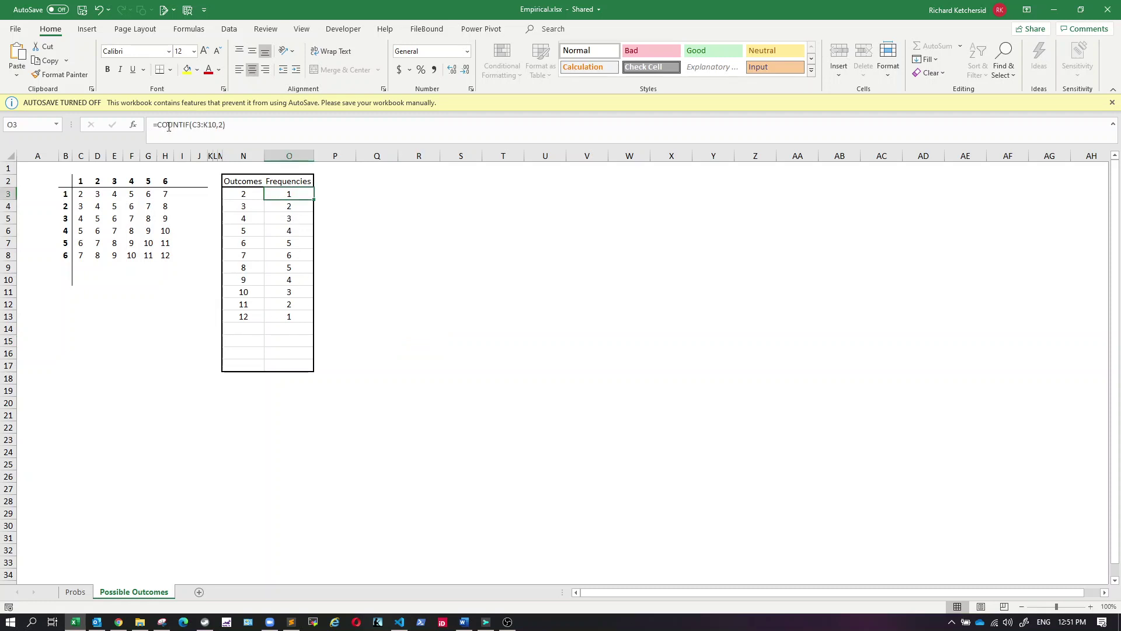
pyautogui.click(287, 208)
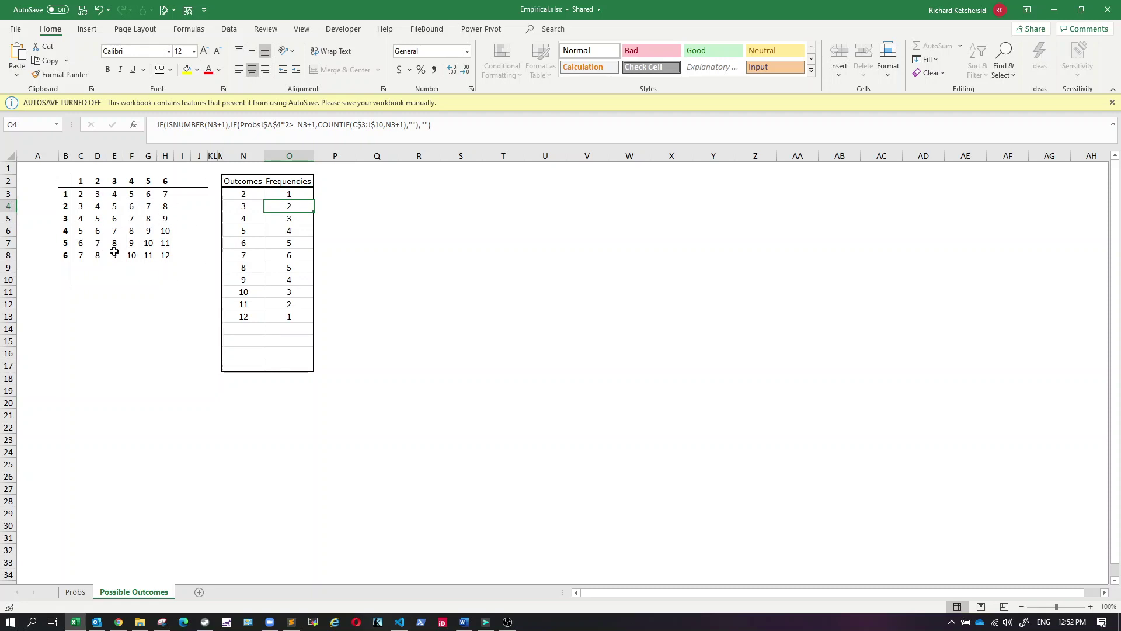
pyautogui.click(269, 220)
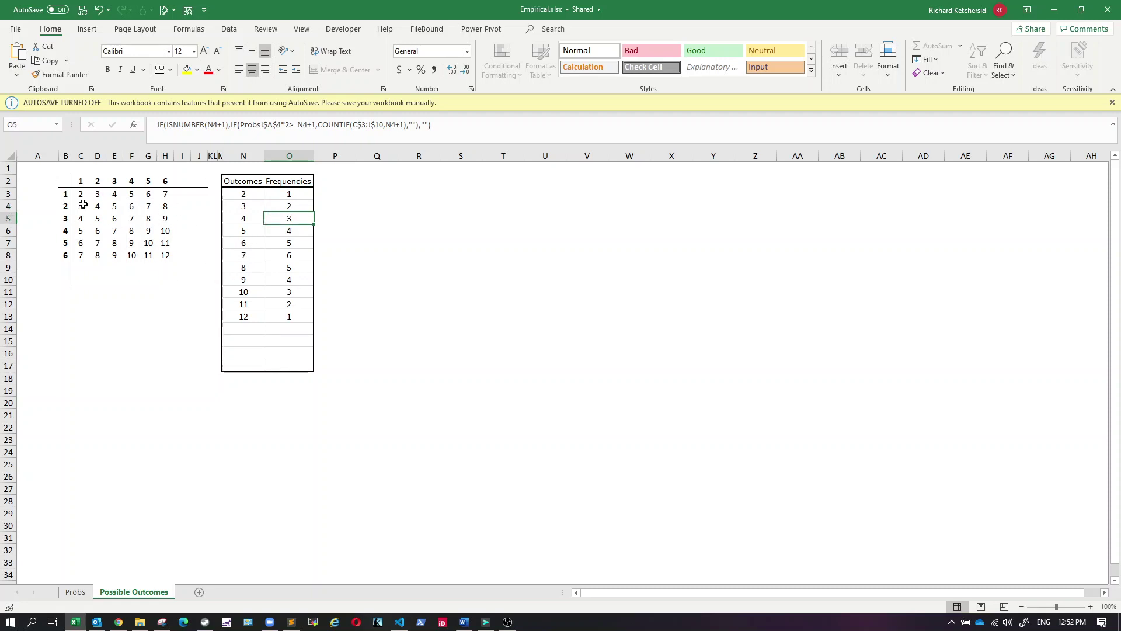
pyautogui.click(372, 270)
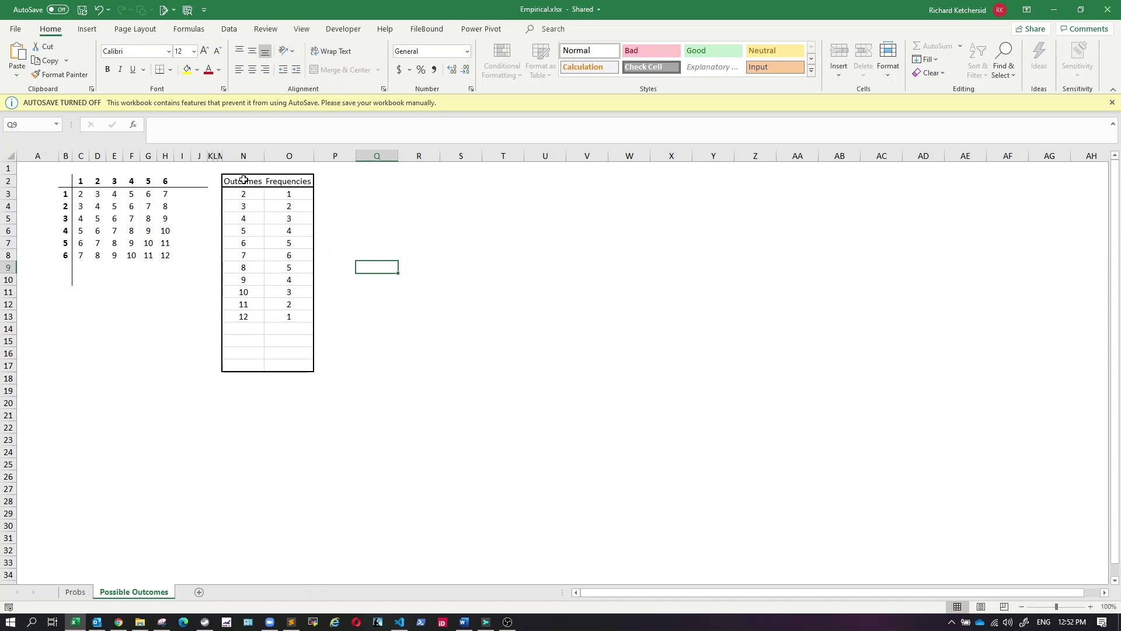
pyautogui.click(244, 220)
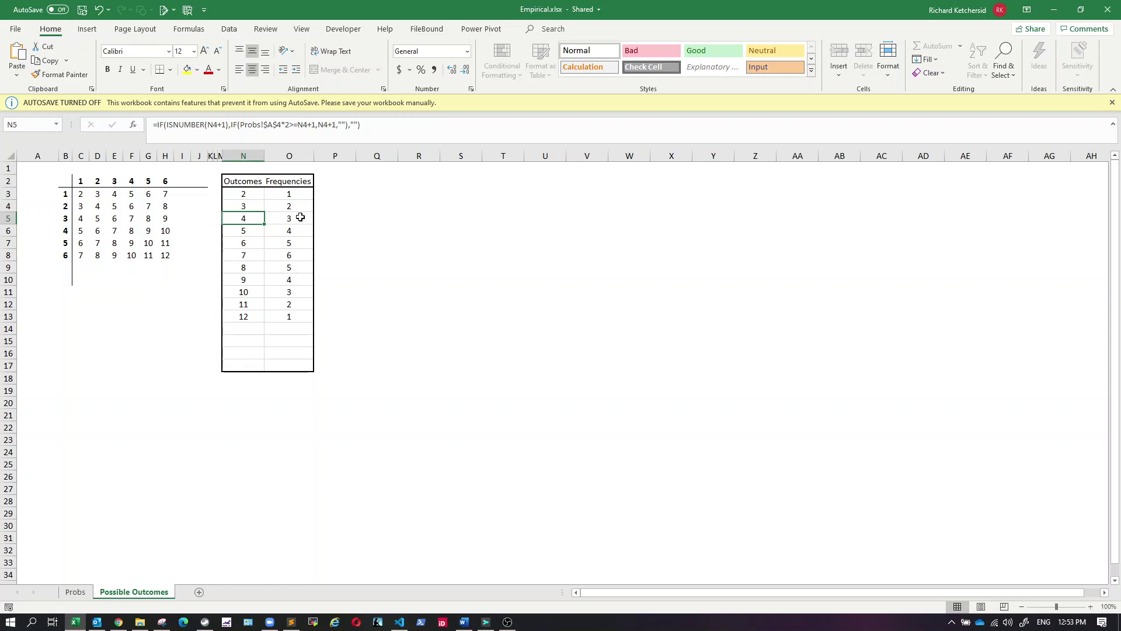
pyautogui.click(69, 593)
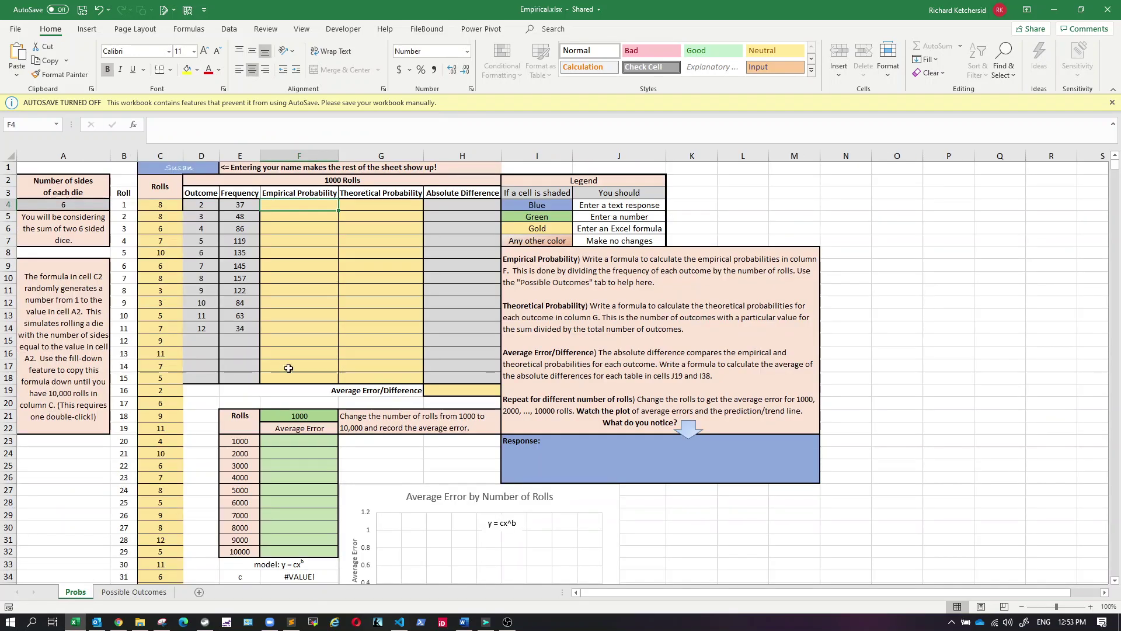
# - Enter the theoretical probability formula ='Possible Outcomes'!O3/Probs!A4^2 in cell G4
pyautogui.doubleClick(314, 203)
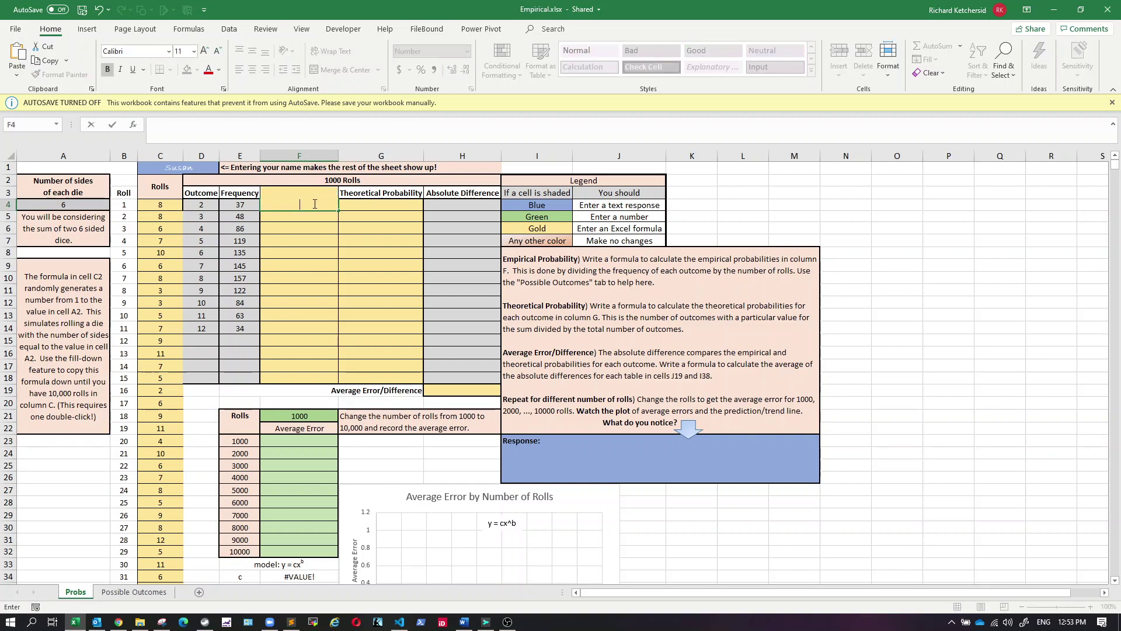
pyautogui.click(394, 263)
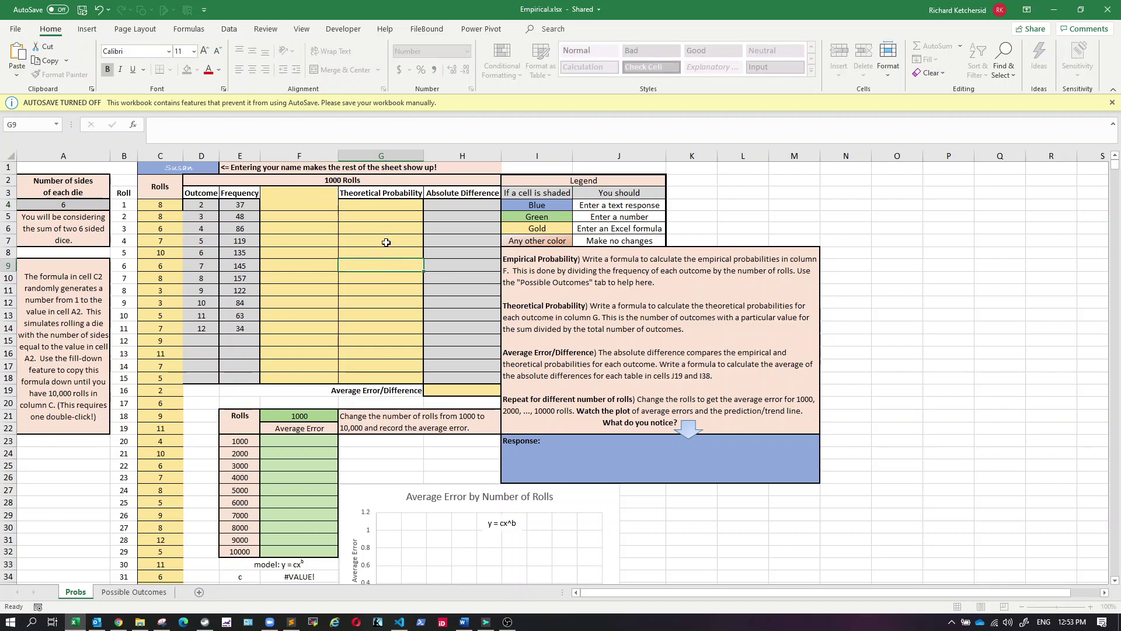
pyautogui.click(376, 202)
pyautogui.write('=')
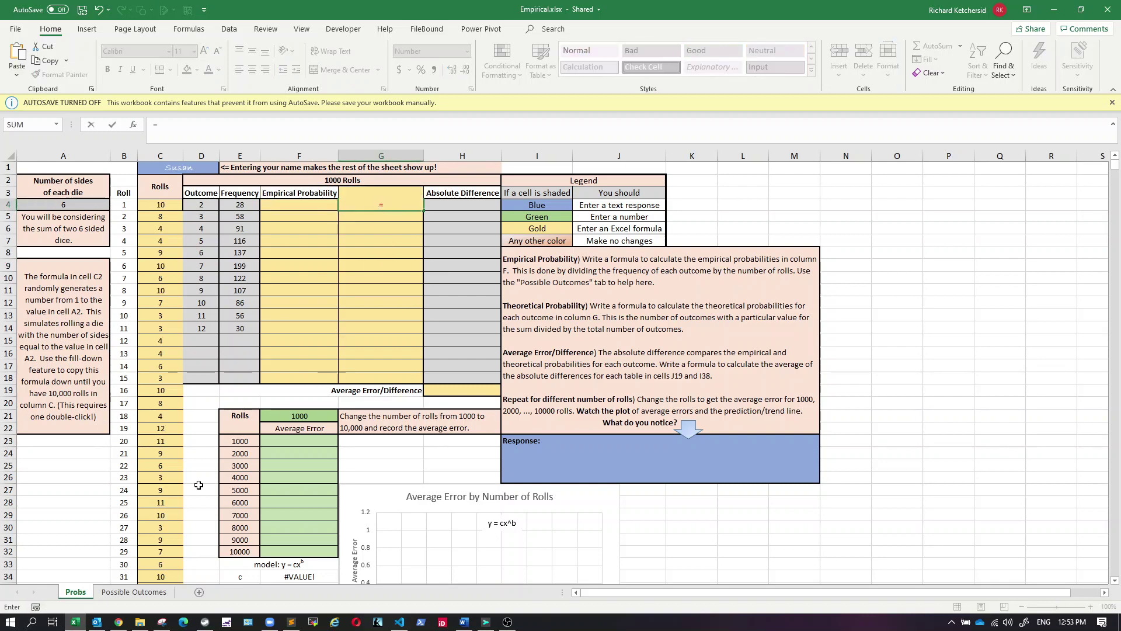
pyautogui.click(134, 591)
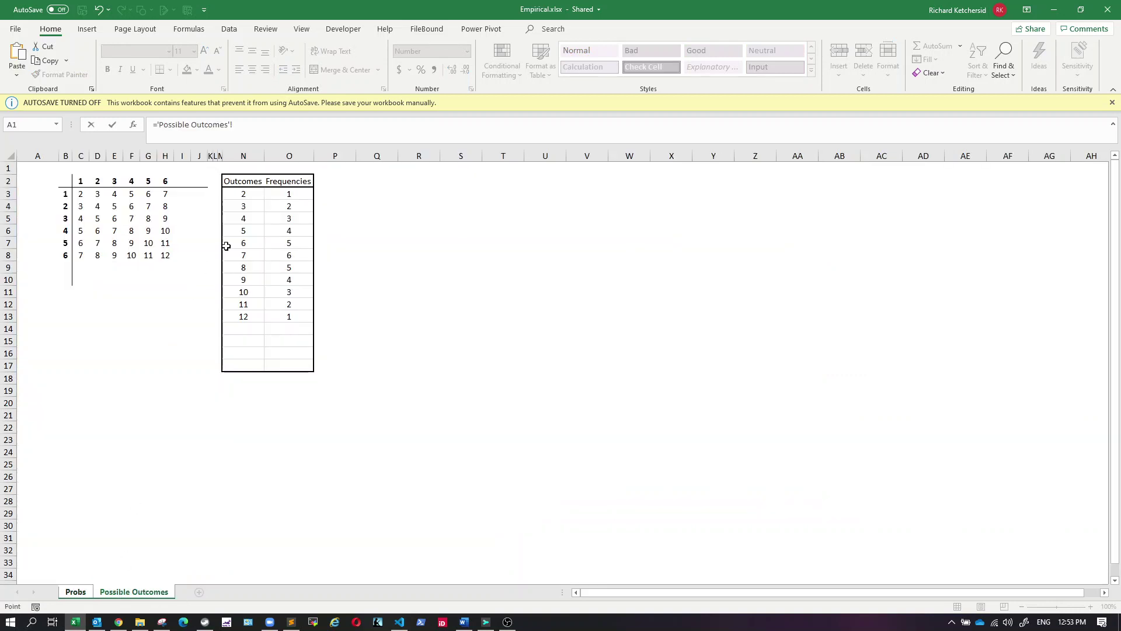
pyautogui.click(292, 193)
pyautogui.write('/')
pyautogui.click(75, 592)
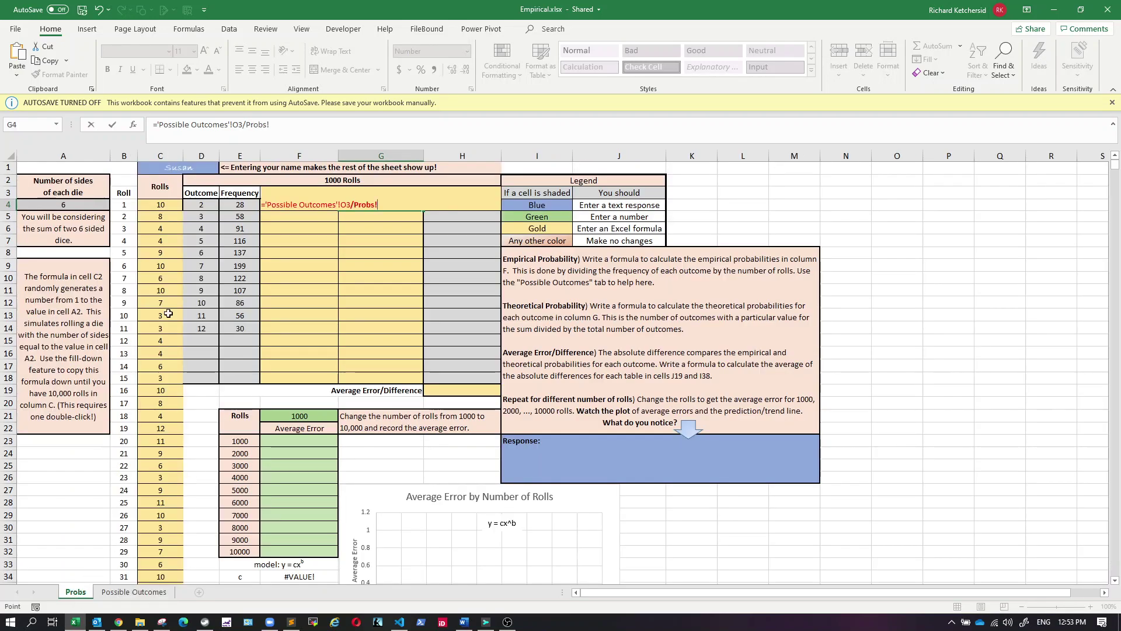
pyautogui.click(70, 206)
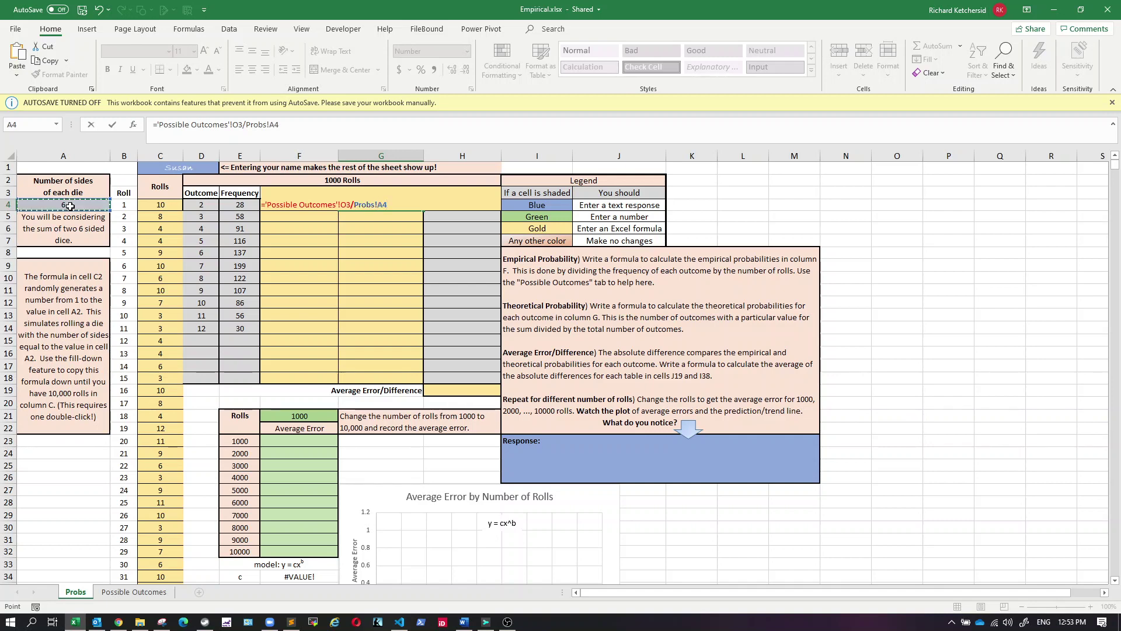
pyautogui.write('^2')
pyautogui.press('Return')
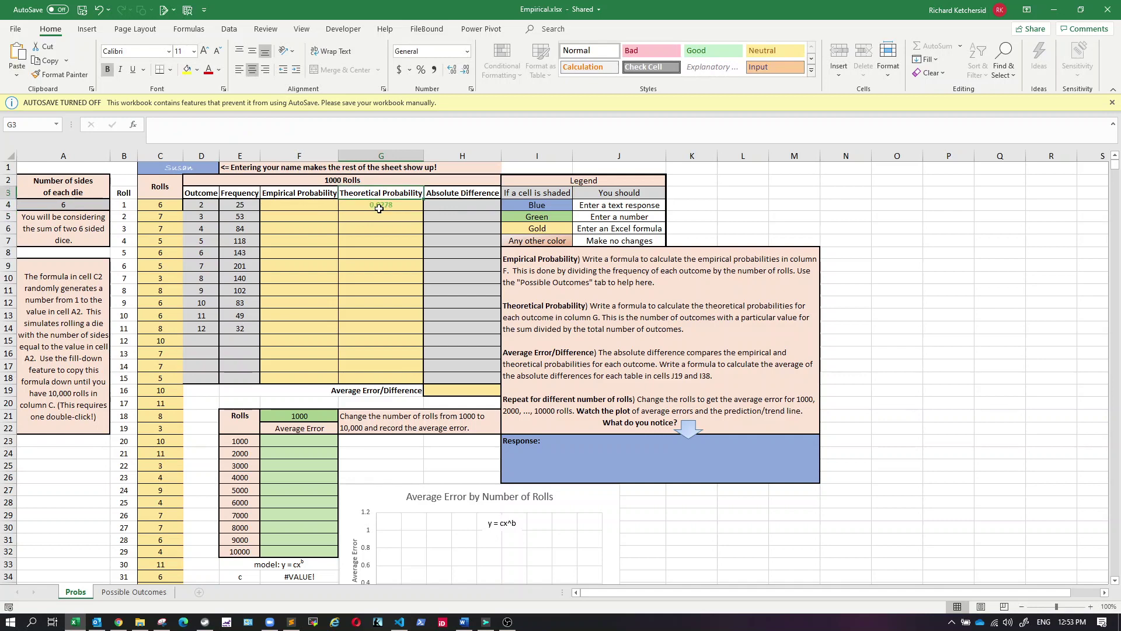
# - Try to copy the G4 formula with its relative A4 reference into G5:G14, pasting formulas only
pyautogui.click(393, 204)
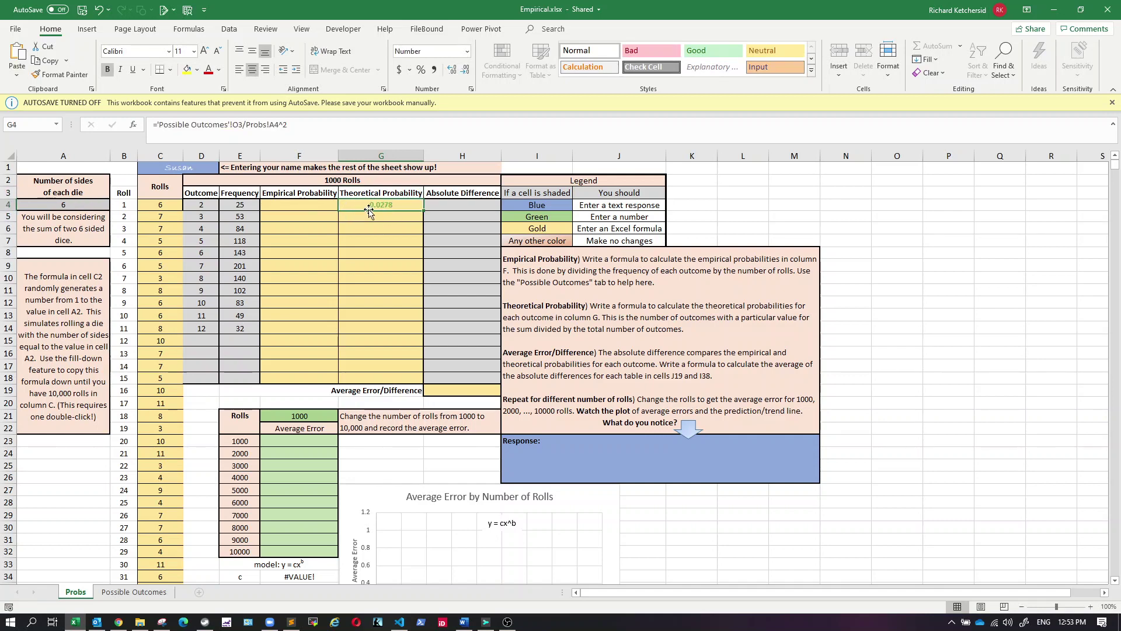
pyautogui.rightClick(384, 206)
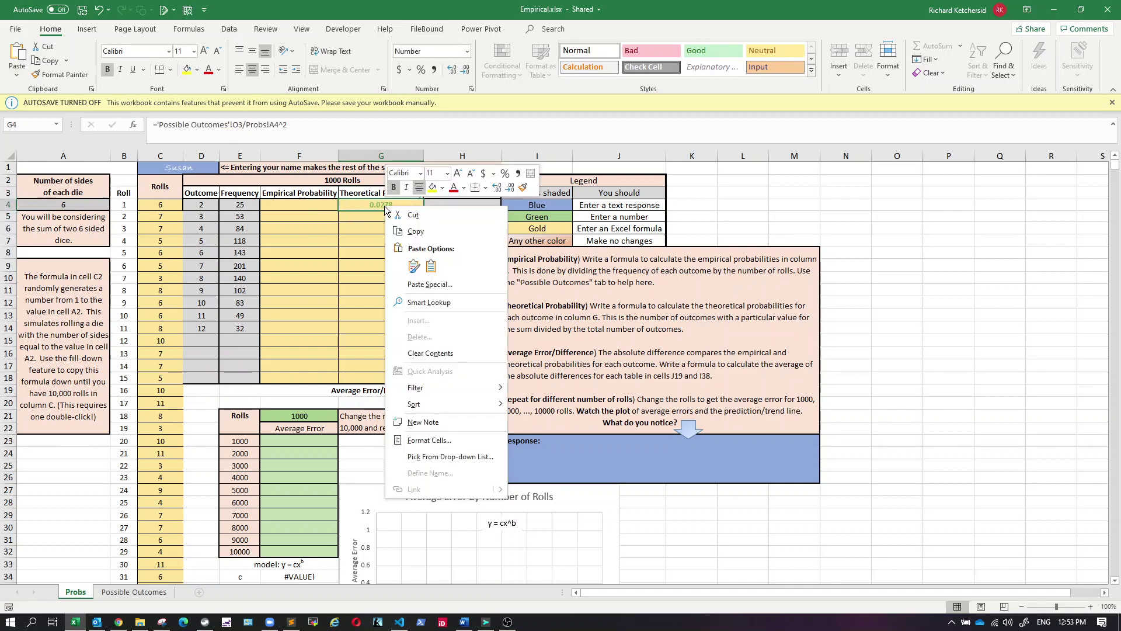
pyautogui.click(412, 232)
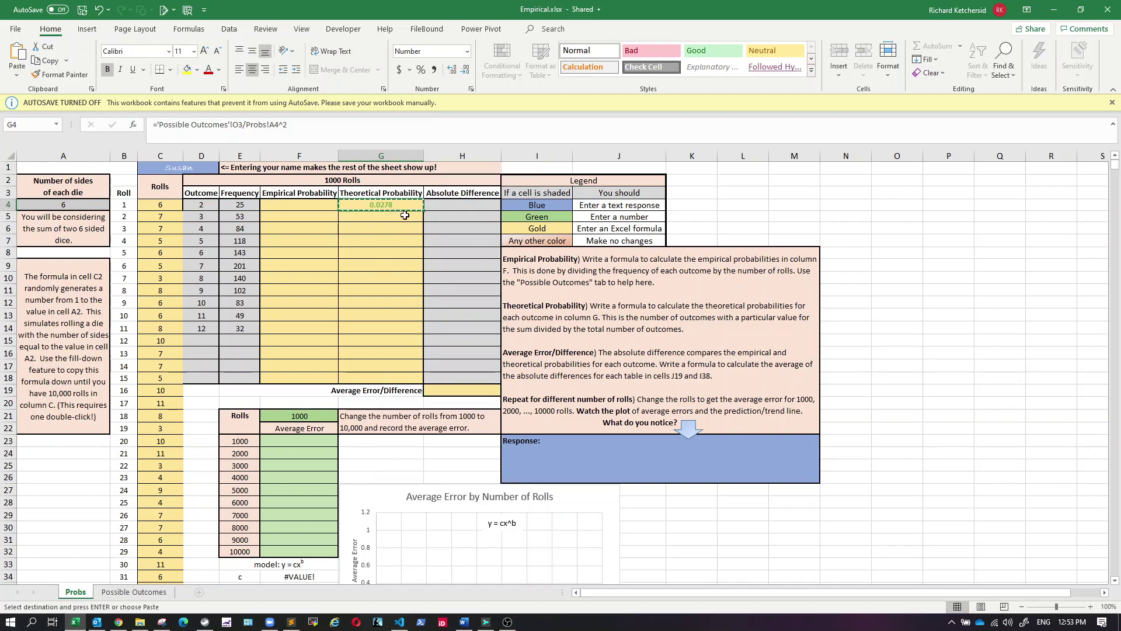
pyautogui.moveTo(405, 215); pyautogui.dragTo(382, 327)
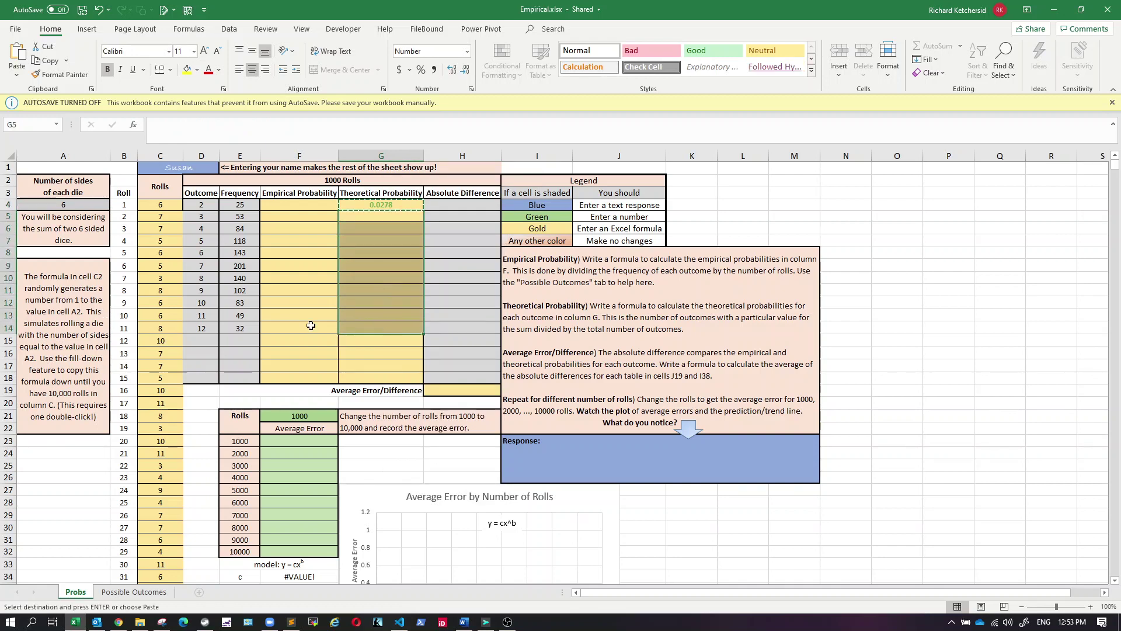
pyautogui.rightClick(347, 330)
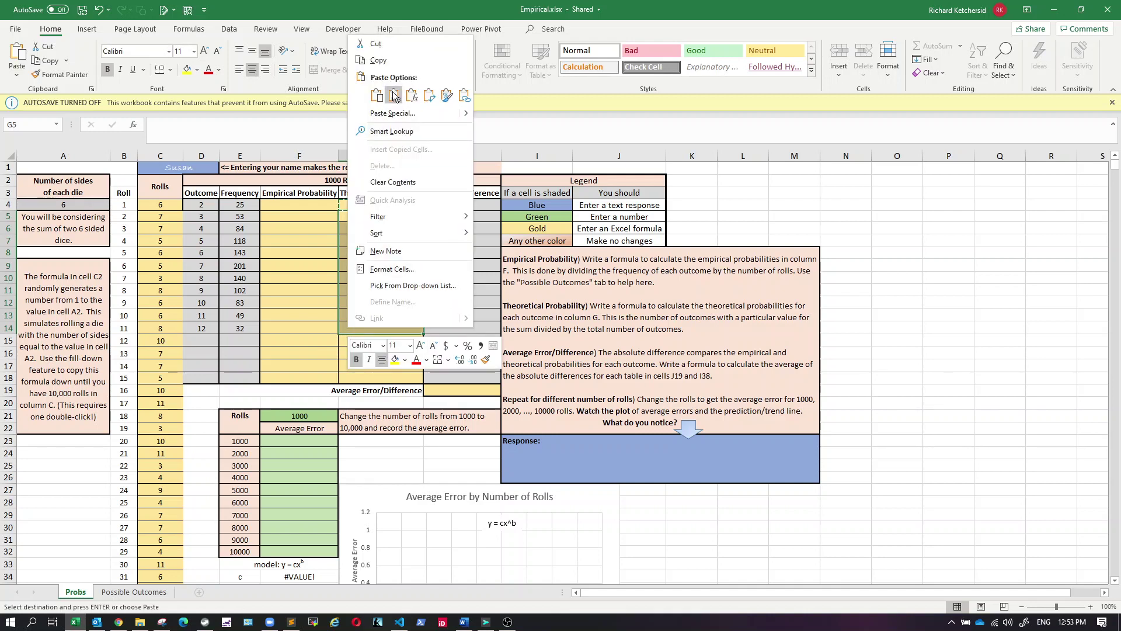
pyautogui.click(411, 96)
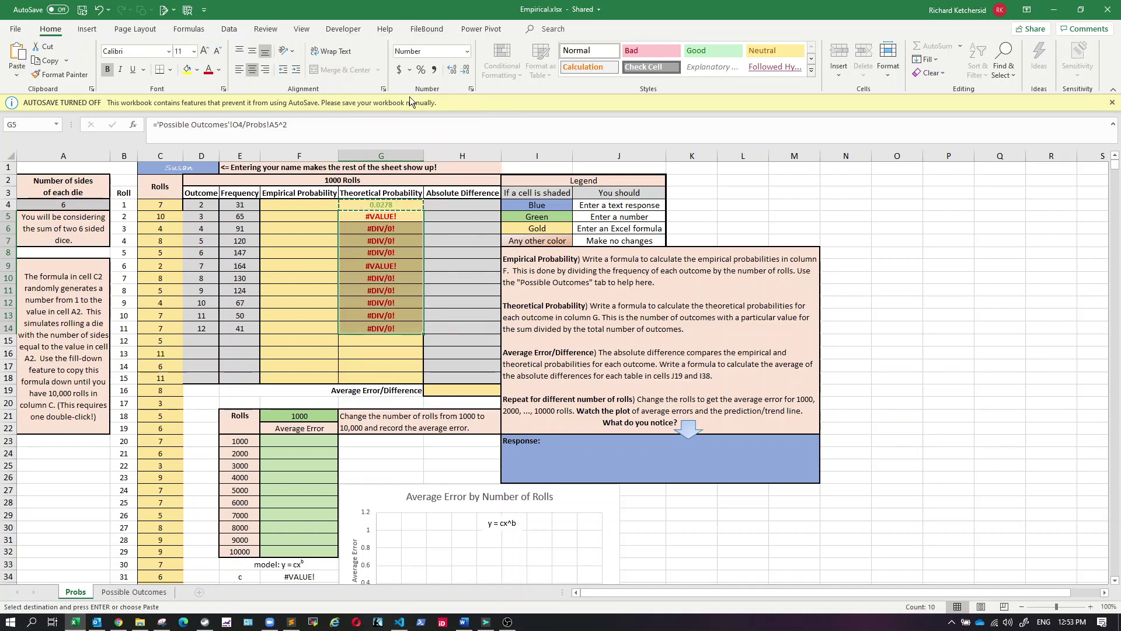
# - Make the number-of-sides reference in the G4 formula absolute, as Probs!$A$4
pyautogui.click(381, 204)
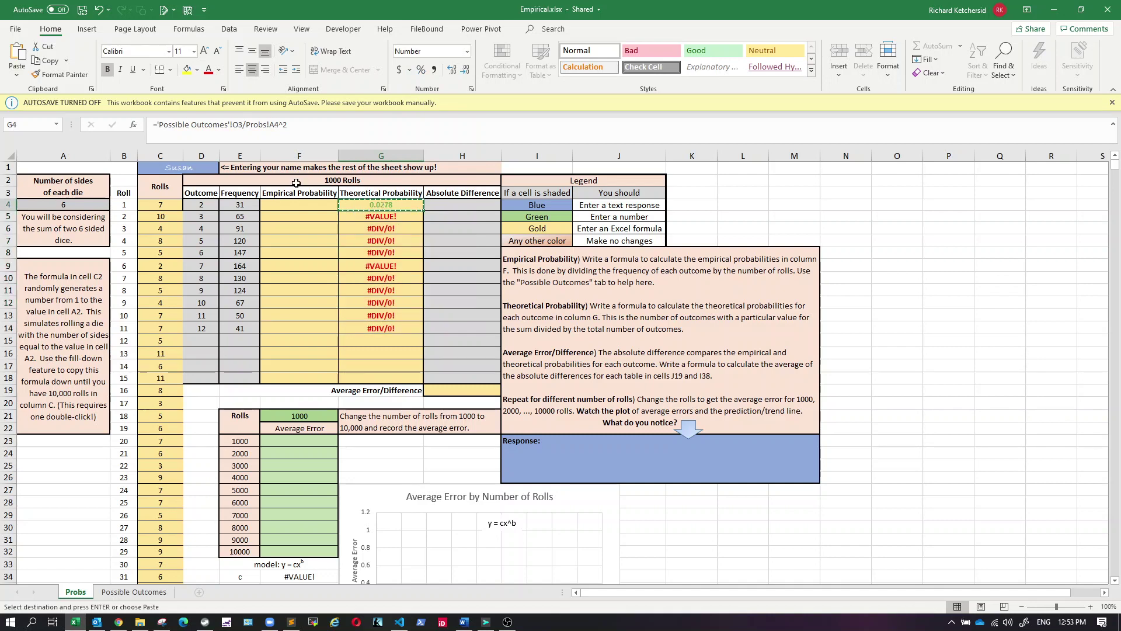
pyautogui.click(270, 125)
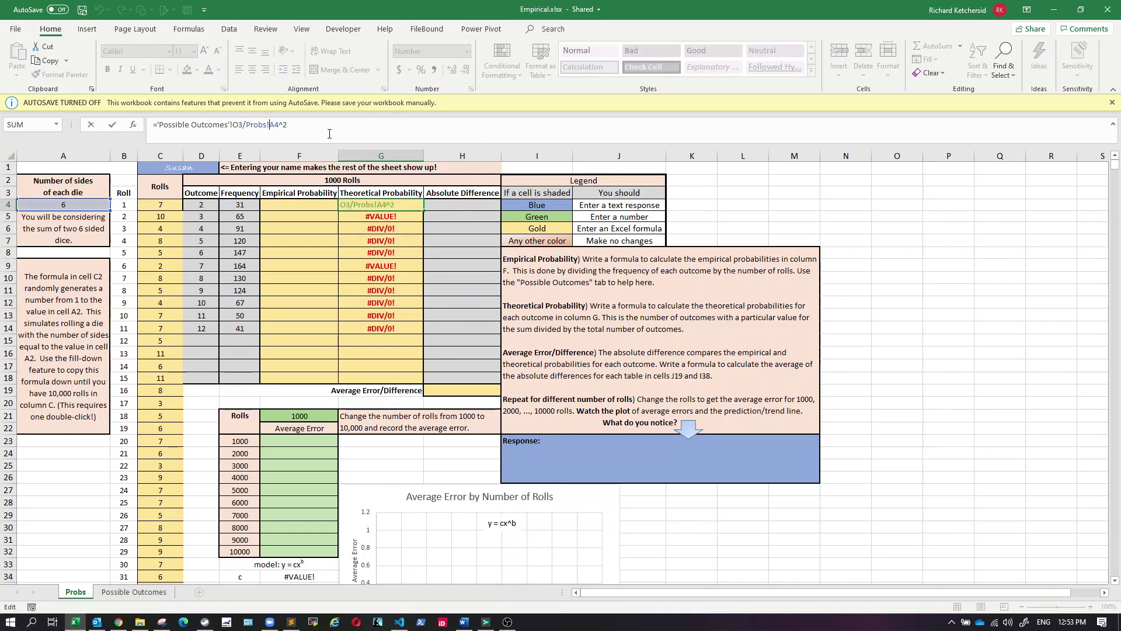
pyautogui.write('$A$')
pyautogui.press('Return')
# - Copy the corrected theoretical probability formula from G4 and paste it over G5:G14
pyautogui.rightClick(394, 204)
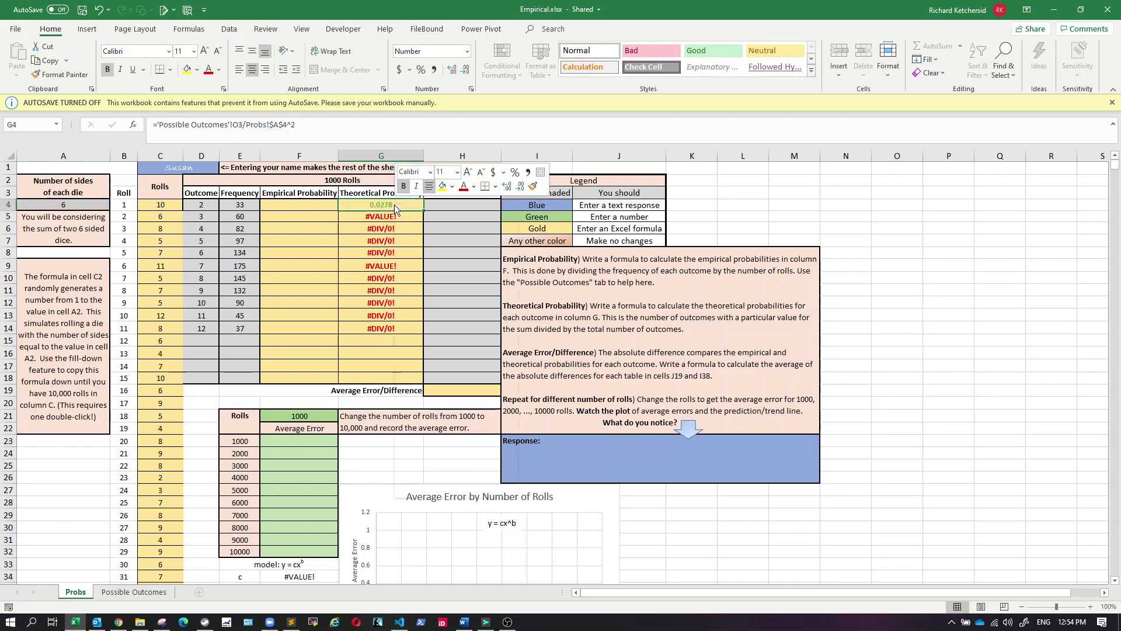
pyautogui.click(426, 230)
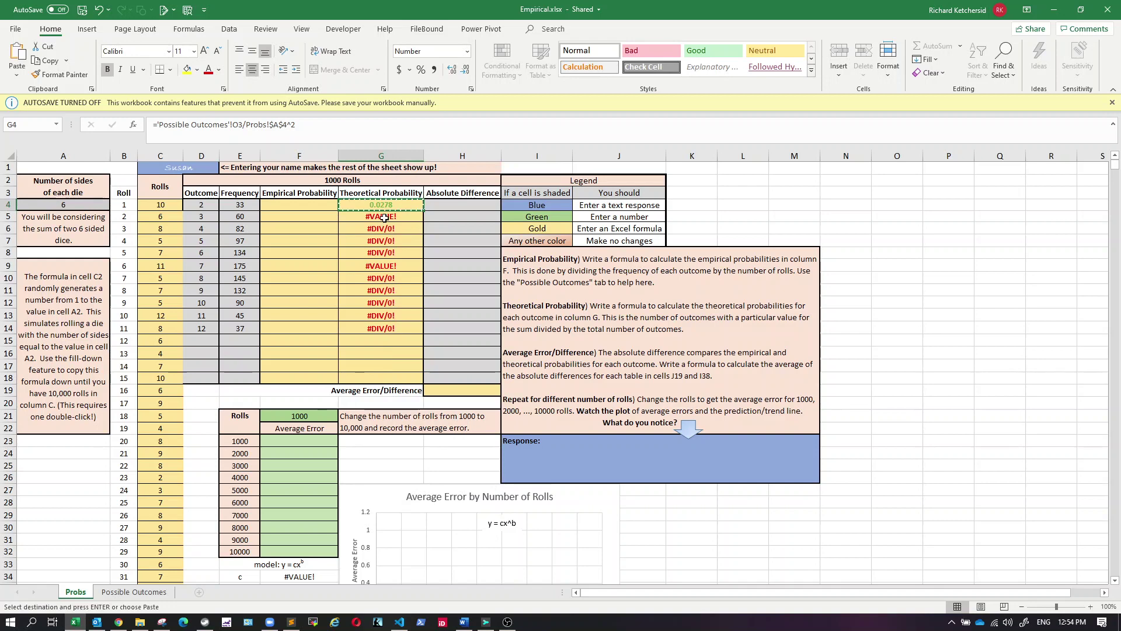
pyautogui.moveTo(381, 217); pyautogui.dragTo(380, 323)
pyautogui.rightClick(370, 245)
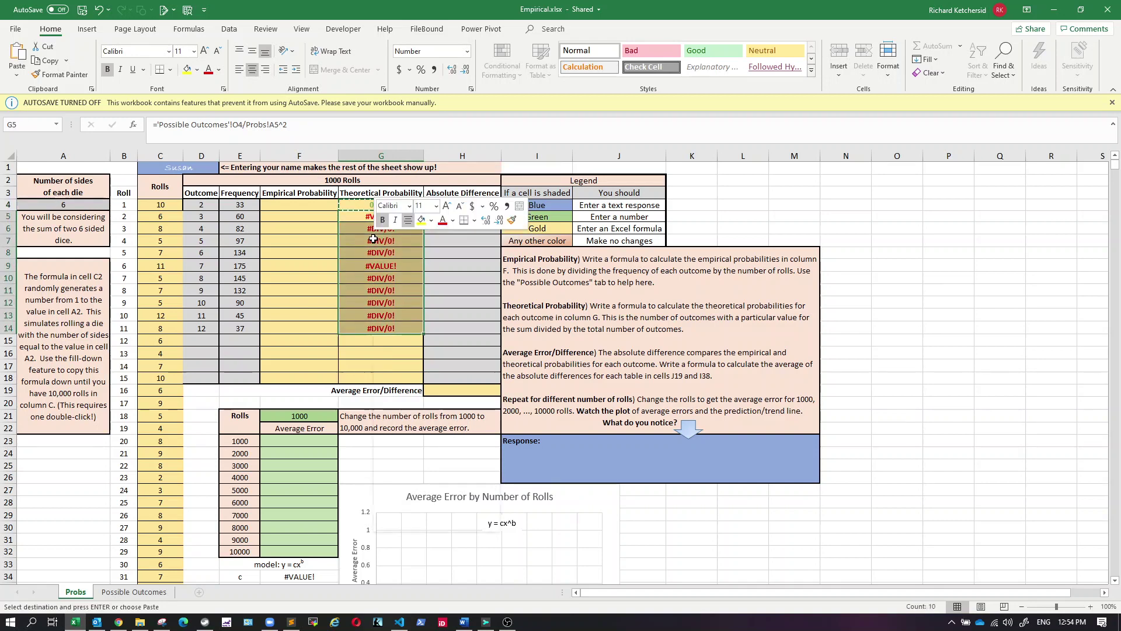
pyautogui.click(438, 299)
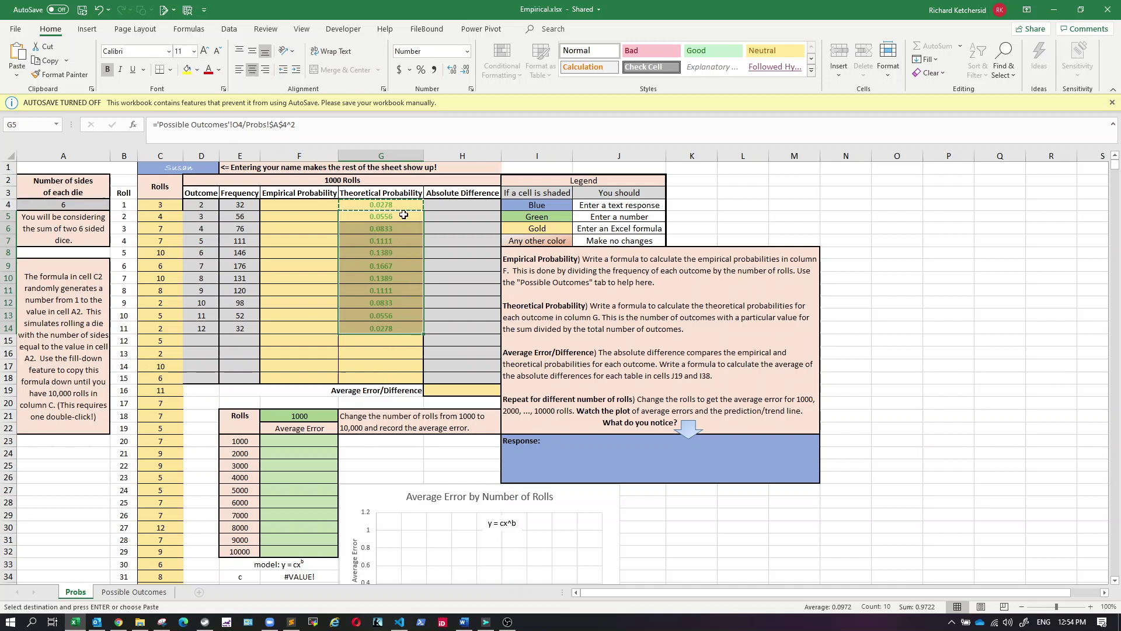
# - Check the outcomes and frequencies table on the Possible Outcomes sheet against the theoretical probabilities on the Probs sheet
pyautogui.click(135, 591)
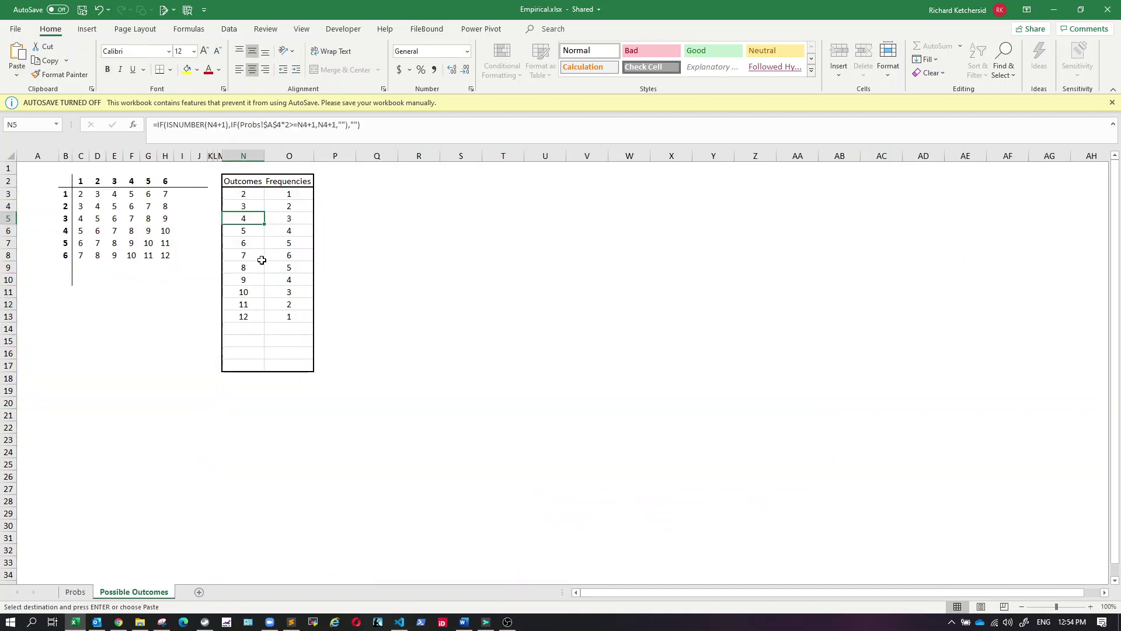
pyautogui.click(258, 257)
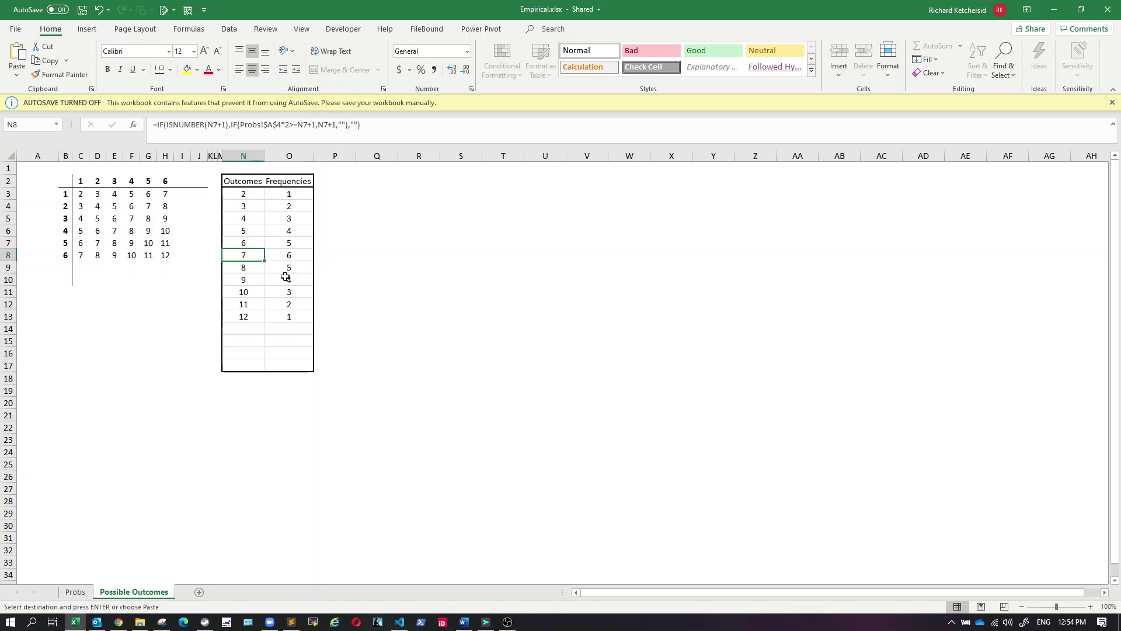
pyautogui.click(75, 592)
pyautogui.click(134, 591)
pyautogui.click(76, 592)
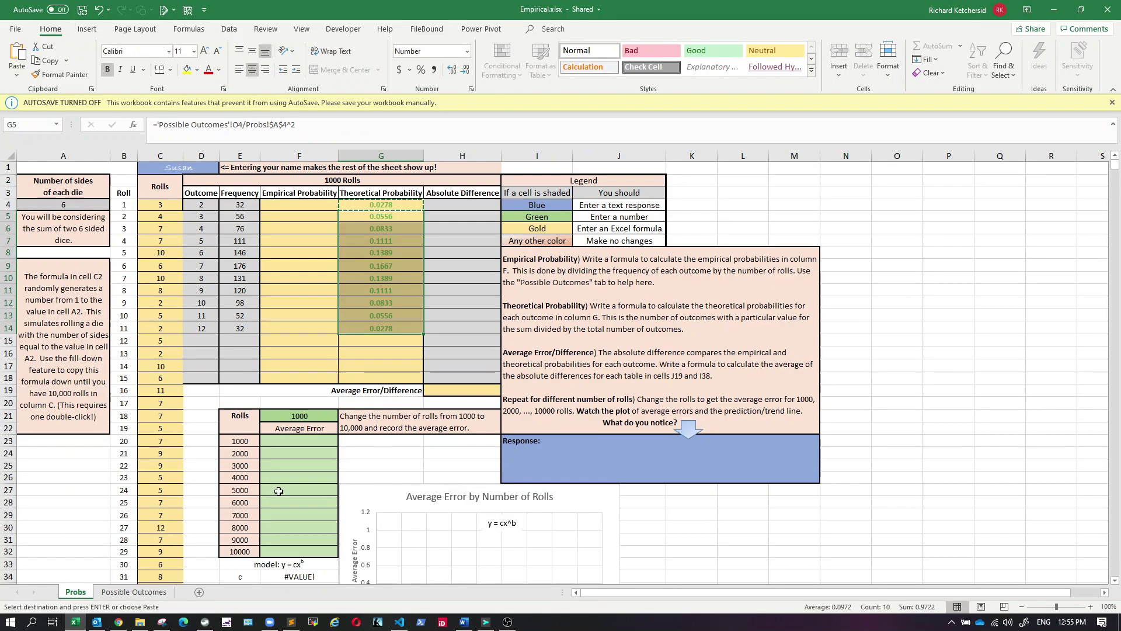
# - Enter the empirical probability formula =E4/F$21 in cell F4, keeping the row of the rolls cell absolute
pyautogui.click(324, 205)
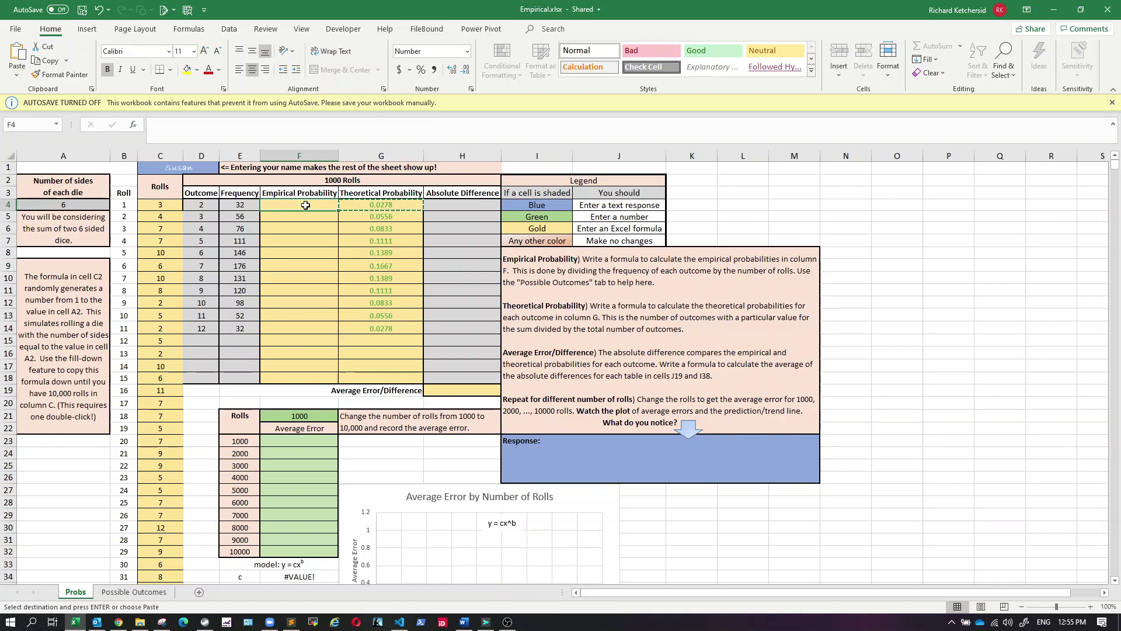
pyautogui.write('=')
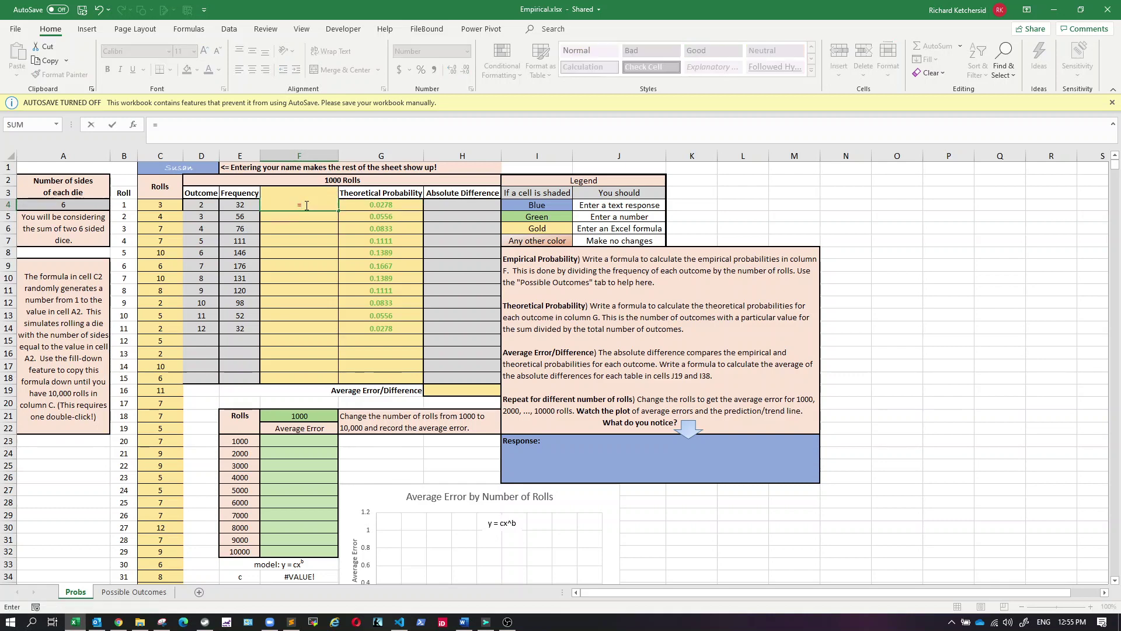
pyautogui.click(242, 206)
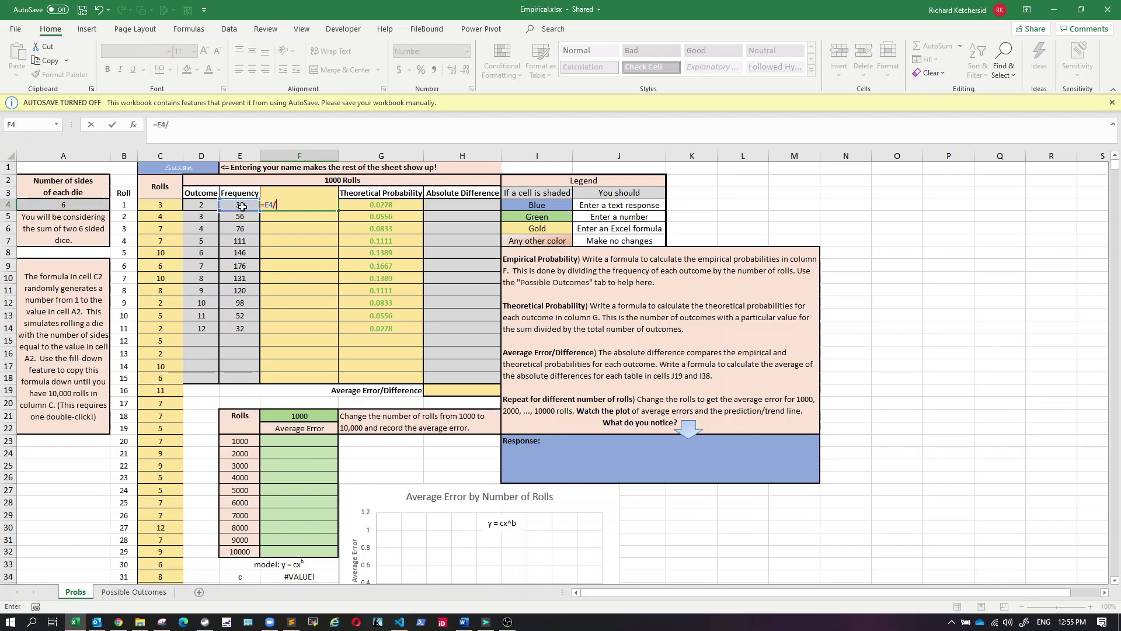
pyautogui.click(313, 416)
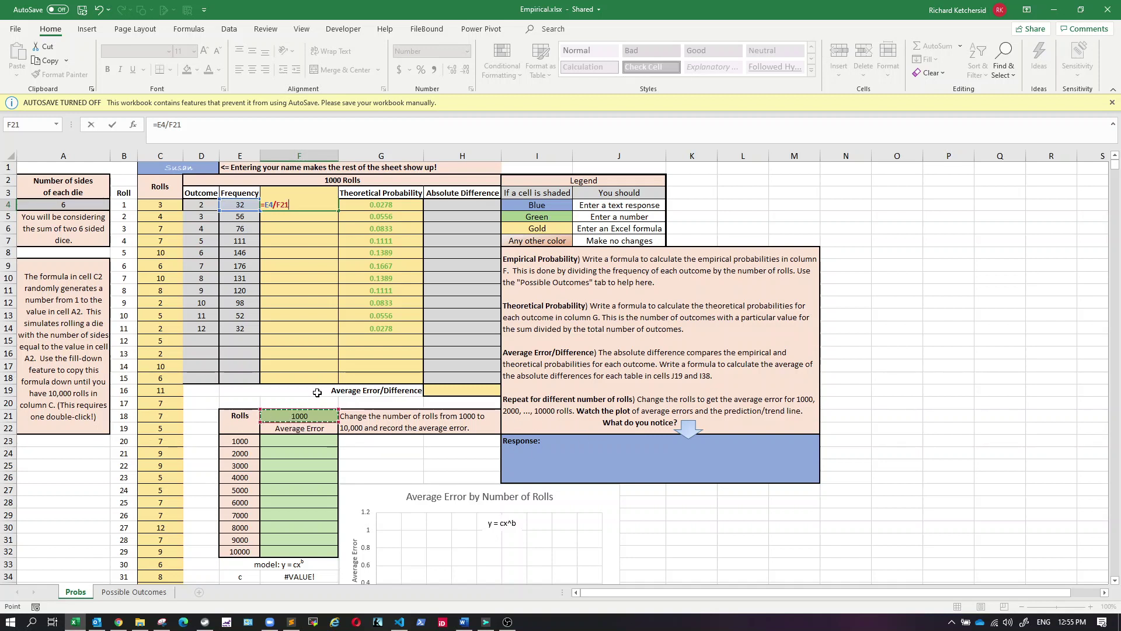
pyautogui.click(287, 200)
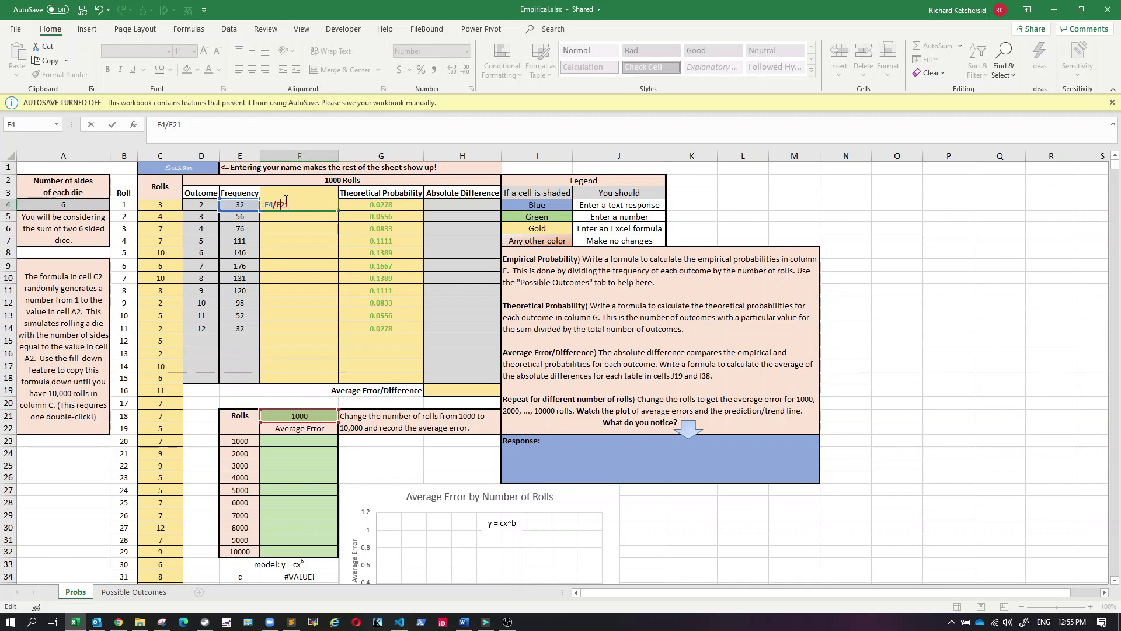
pyautogui.write('$')
pyautogui.press('Return')
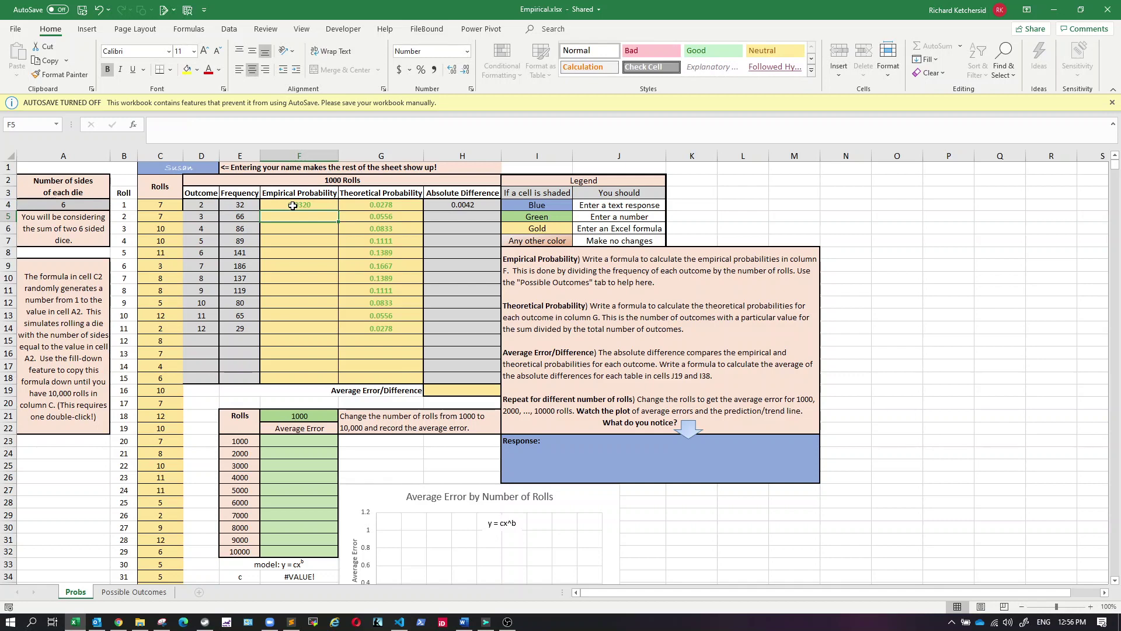
# - Copy the empirical probability formula from F4 and paste it as formulas only into F5:F14
pyautogui.rightClick(293, 206)
pyautogui.click(325, 233)
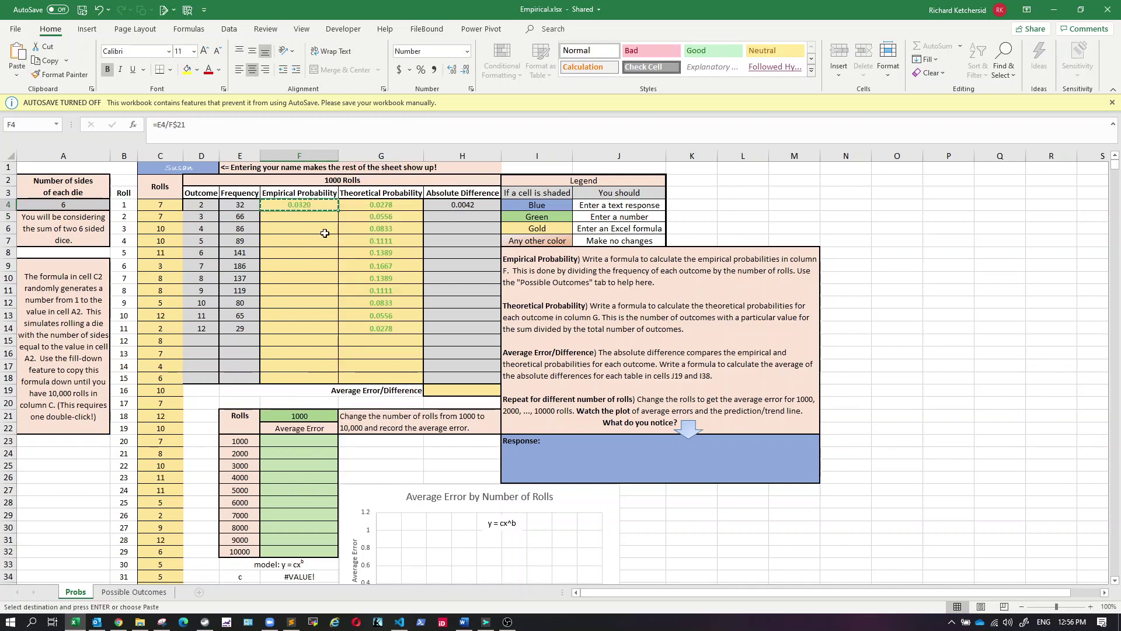
pyautogui.moveTo(321, 216); pyautogui.dragTo(333, 328)
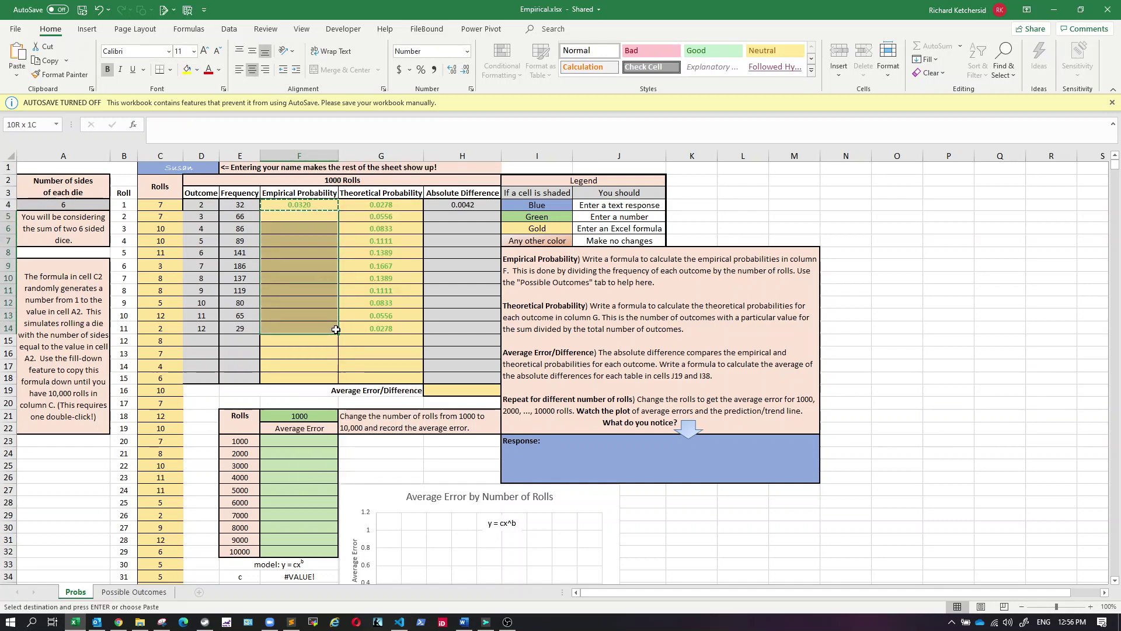
pyautogui.rightClick(313, 219)
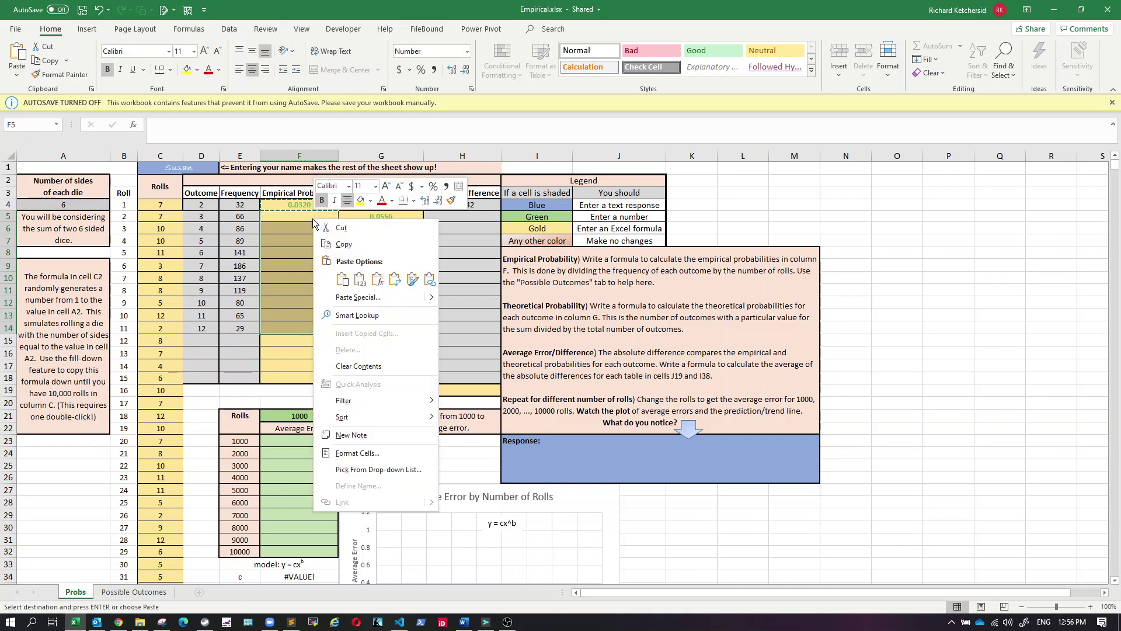
pyautogui.click(378, 280)
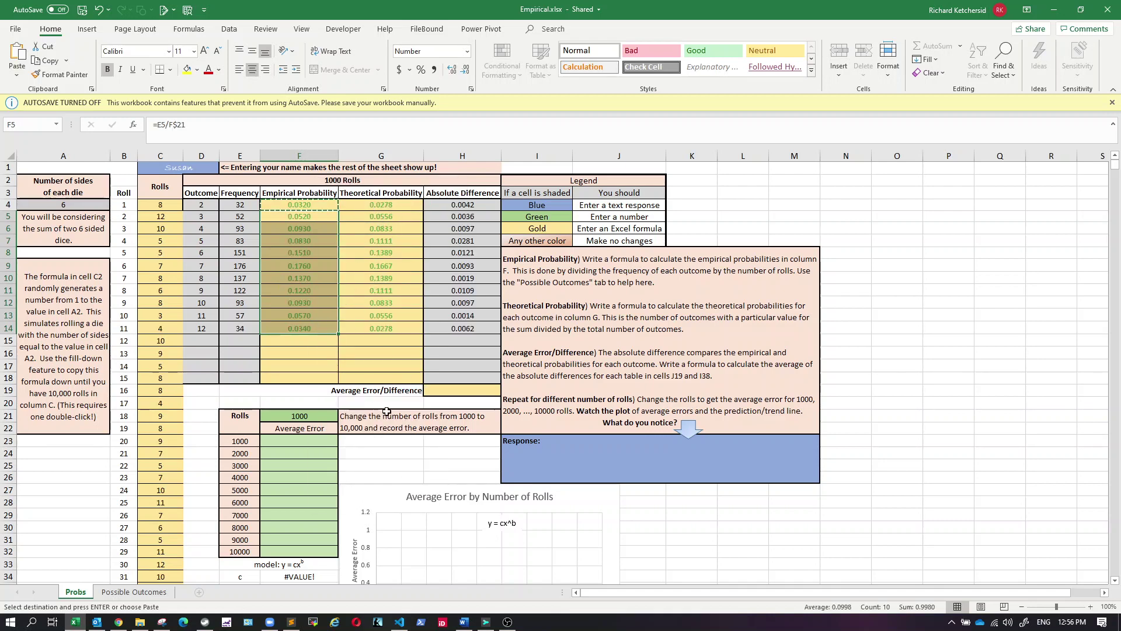
# - Compare the empirical and theoretical probabilities for outcomes 10 and 11
pyautogui.click(376, 358)
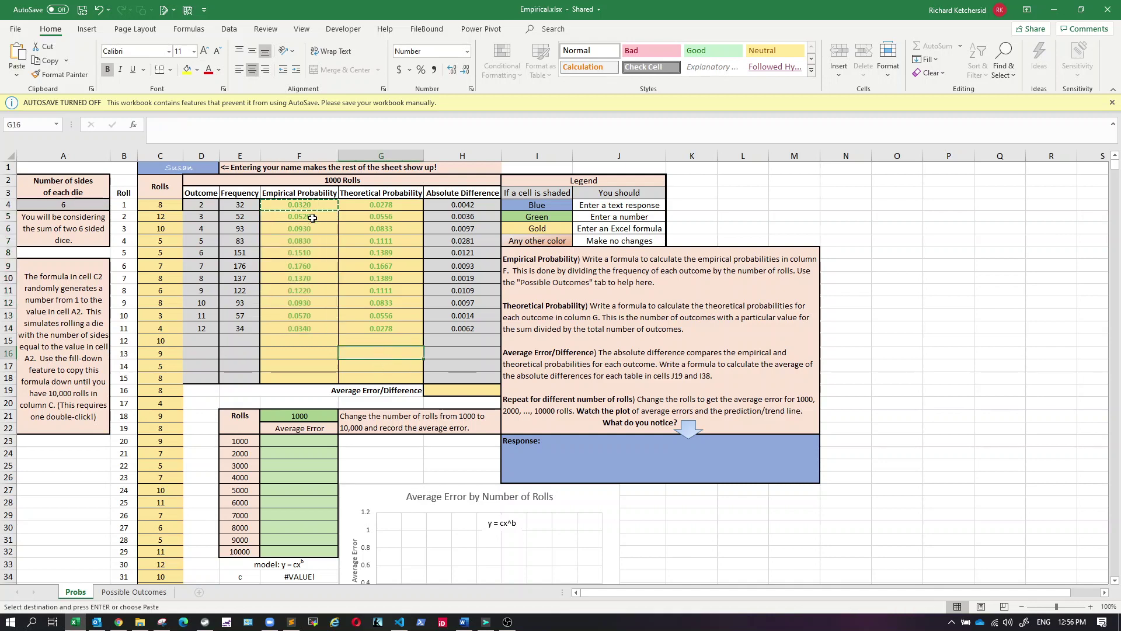
pyautogui.click(299, 310)
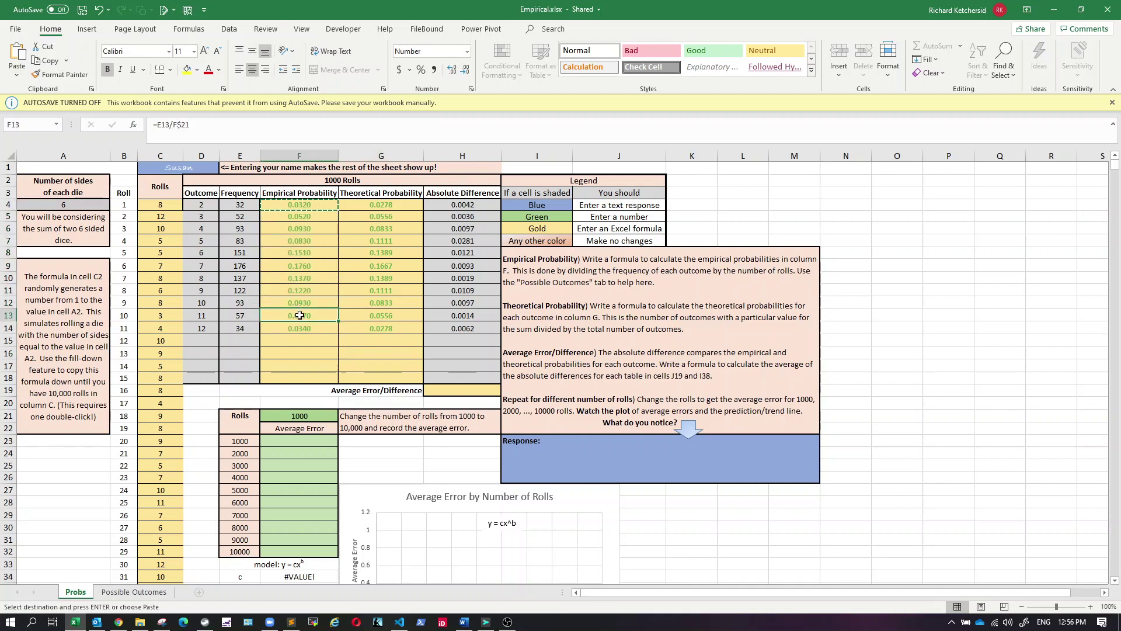
pyautogui.click(383, 317)
pyautogui.click(300, 301)
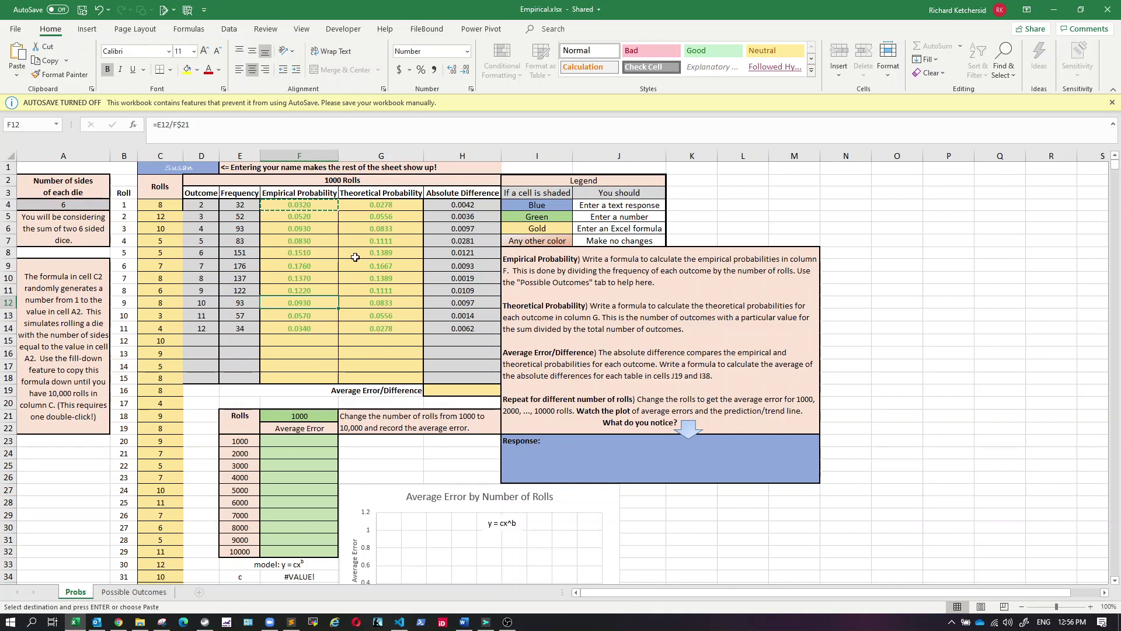
# - Enter =AVERAGE(H4:H14) in cell H19 to calculate the average error of the absolute differences
pyautogui.click(464, 393)
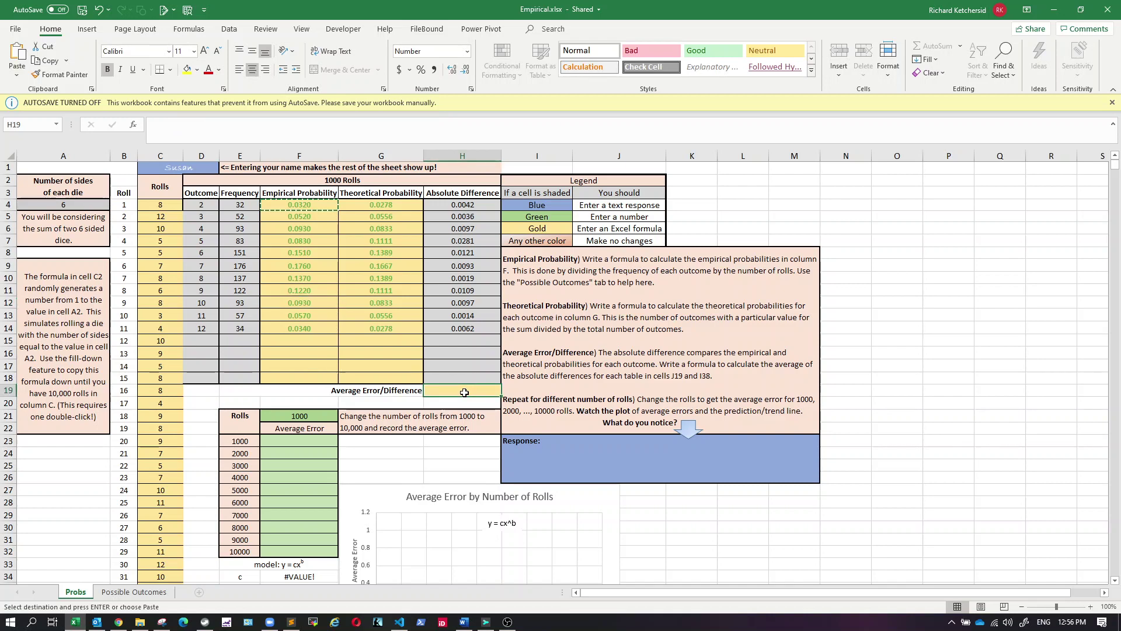
pyautogui.write('=average(')
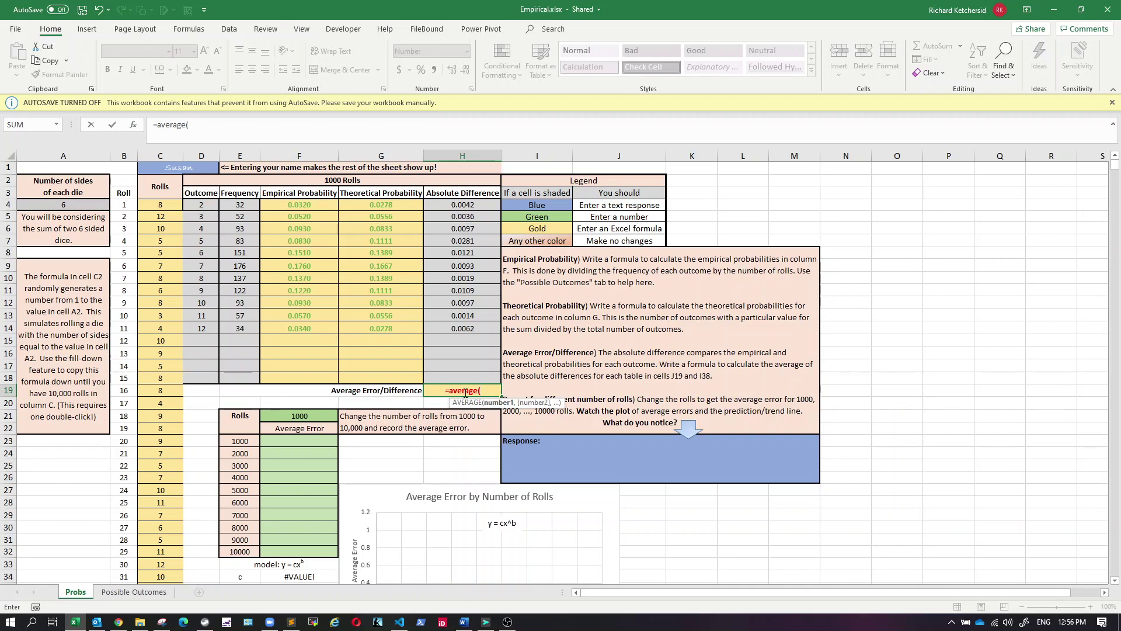
pyautogui.moveTo(453, 205); pyautogui.dragTo(485, 329)
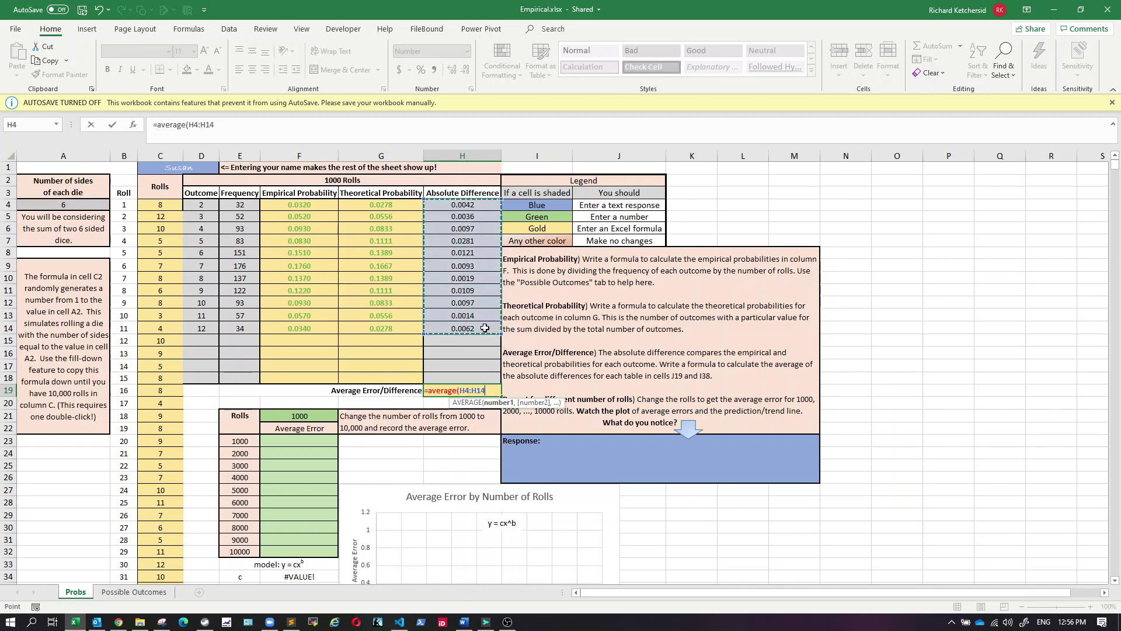
pyautogui.press('Return')
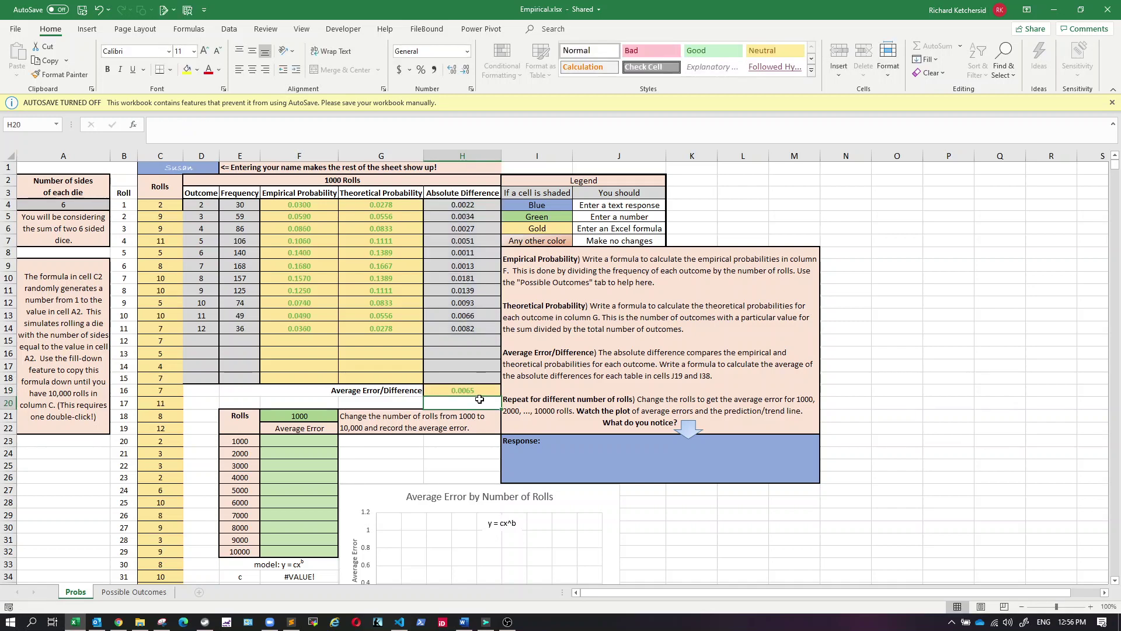
pyautogui.click(480, 391)
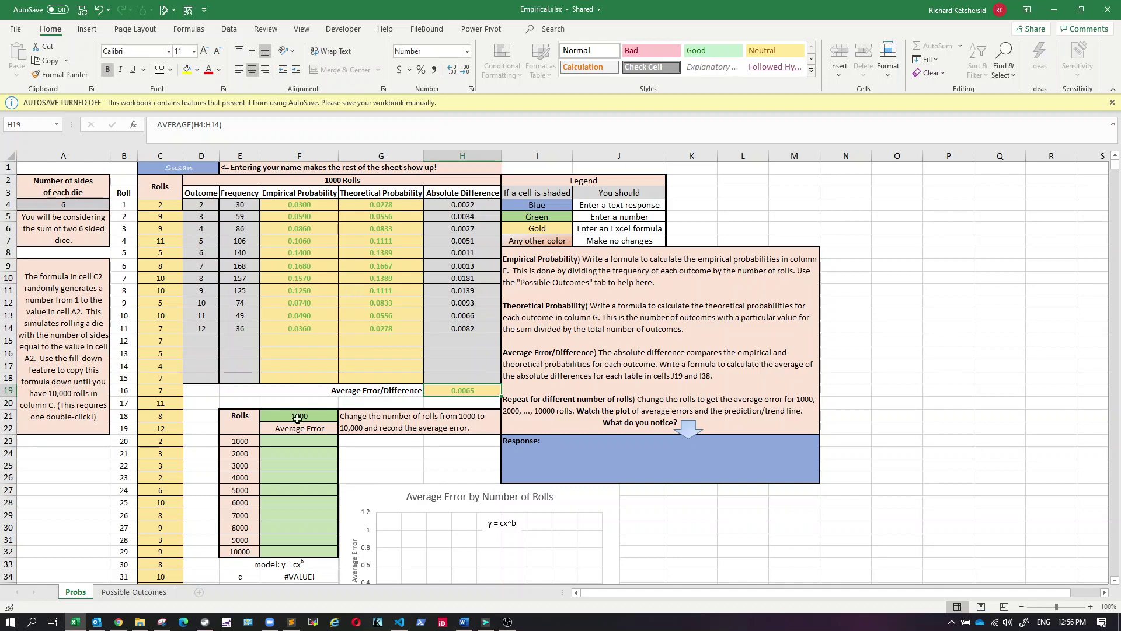
# - Record 0.0065 in F23 as the average error for 1000 rolls
pyautogui.scroll(-1, 346, 330)
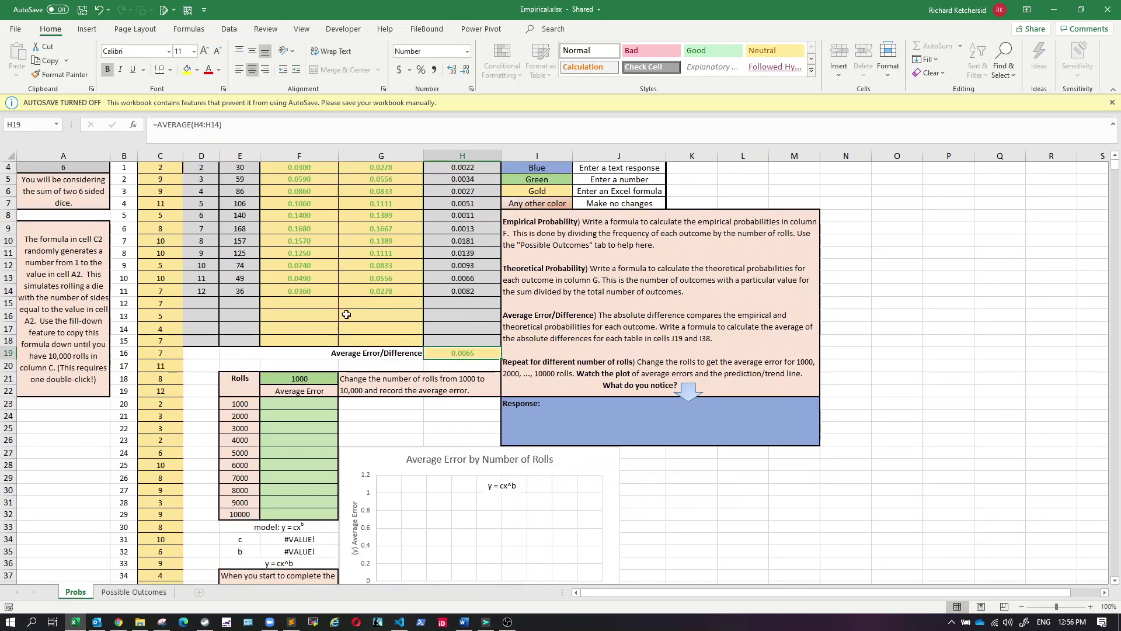
pyautogui.scroll(-2, 347, 318)
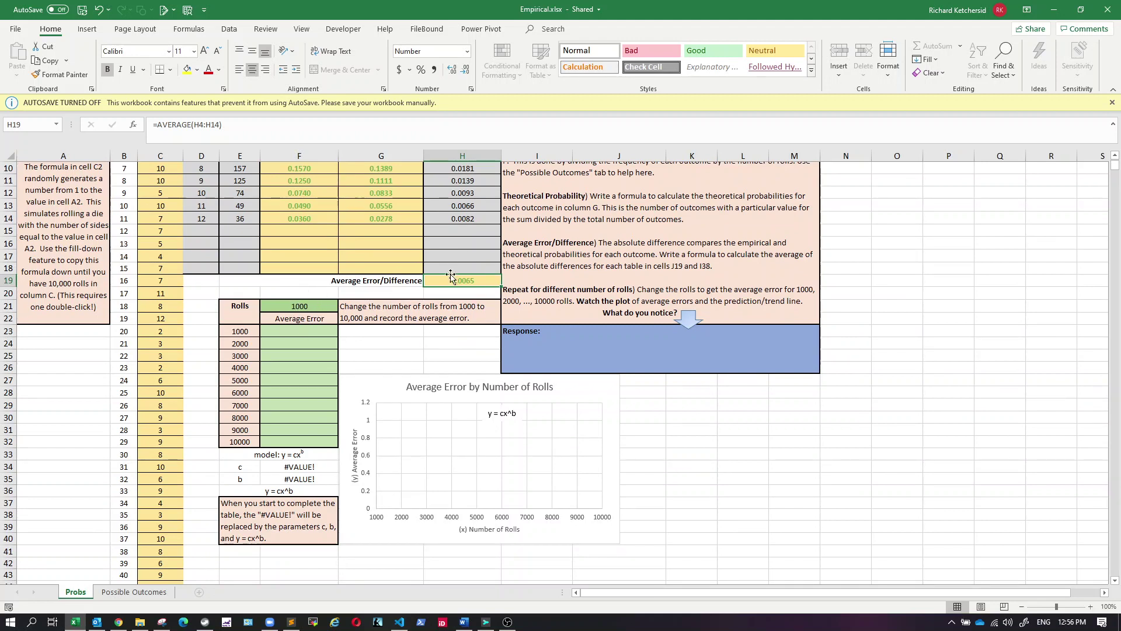
pyautogui.click(279, 331)
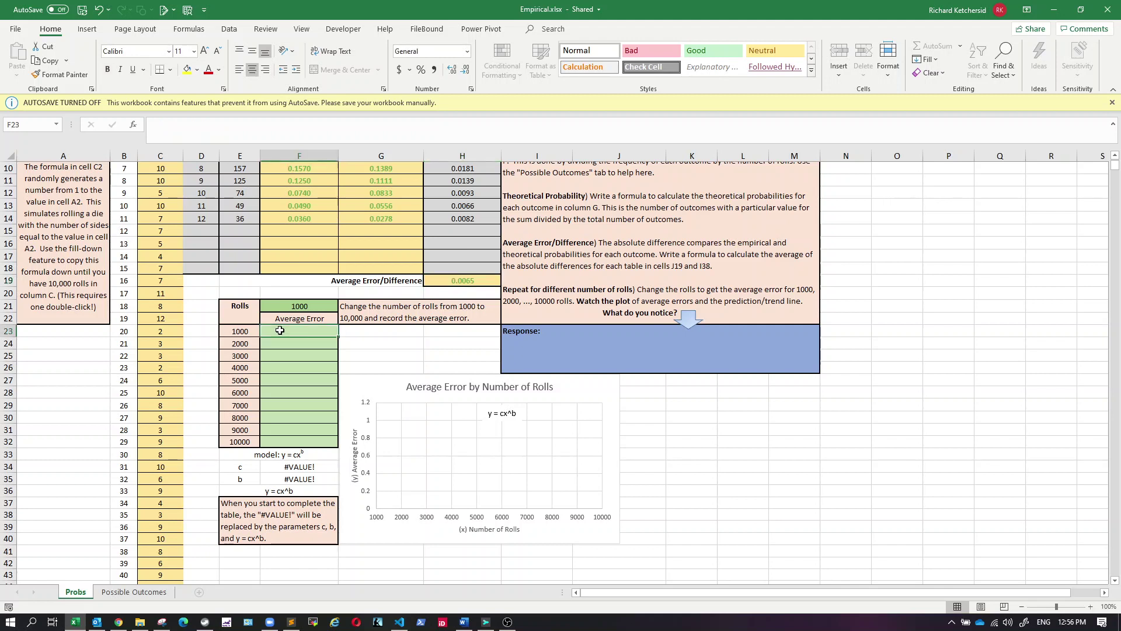
pyautogui.write('0.00')
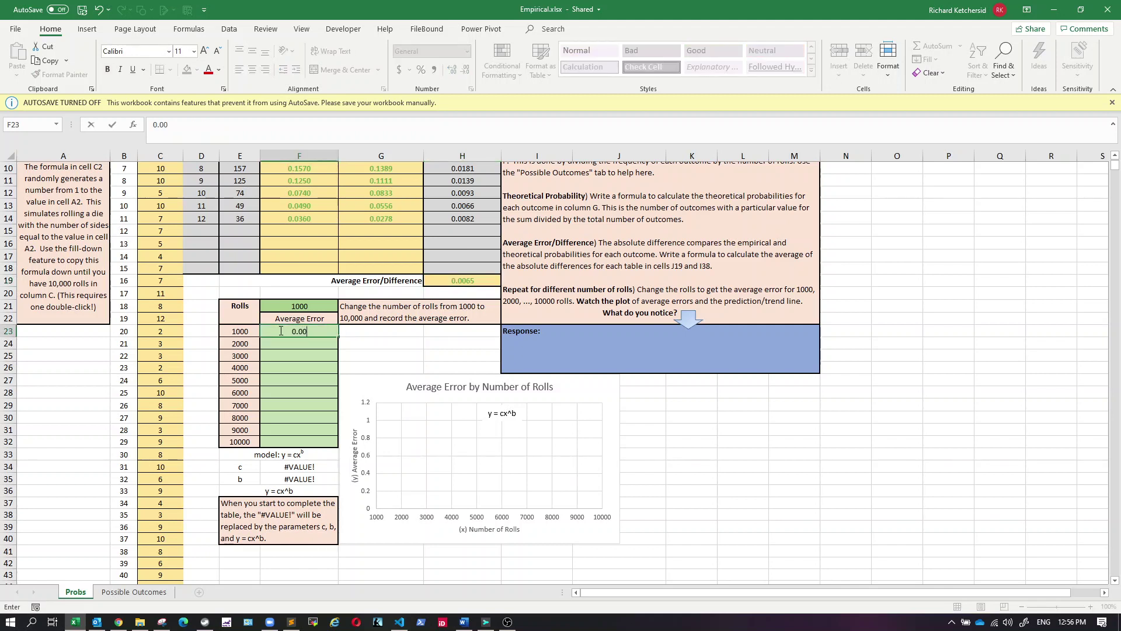
pyautogui.write('65')
pyautogui.press('Return')
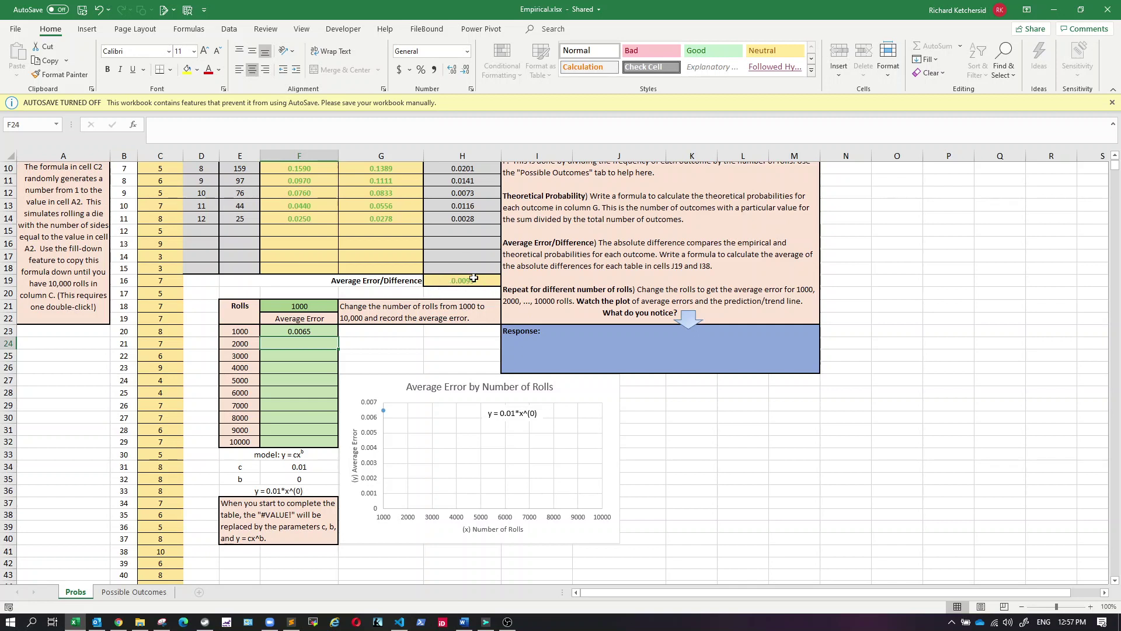
# - Set the number of rolls in F21 to 2000 and record 0.007 as its average error in F24
pyautogui.click(320, 306)
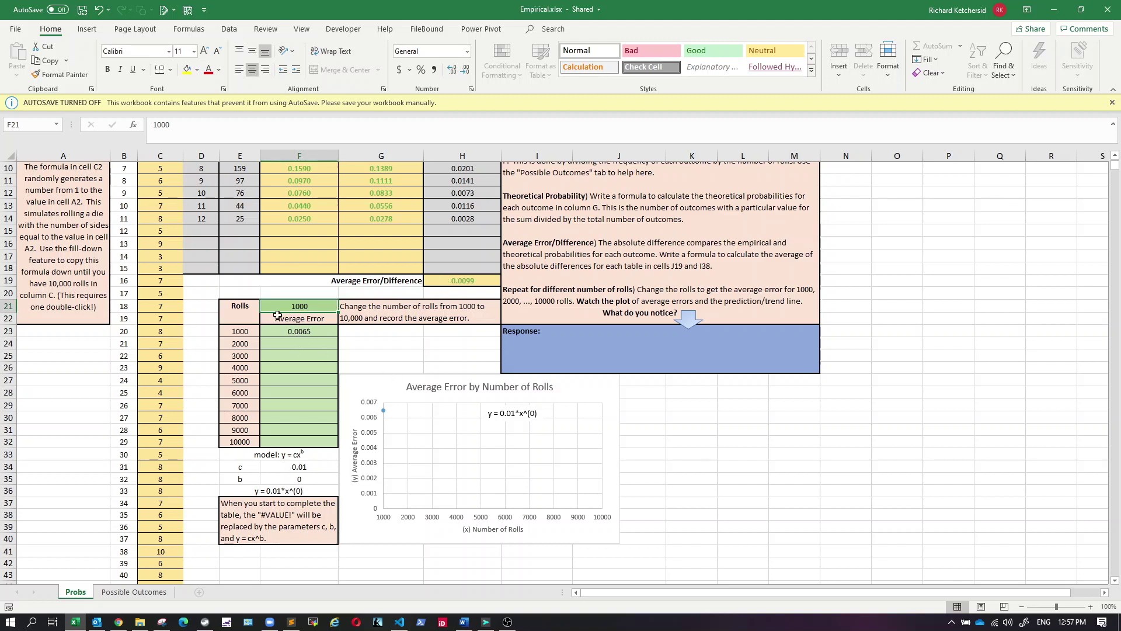
pyautogui.write('200')
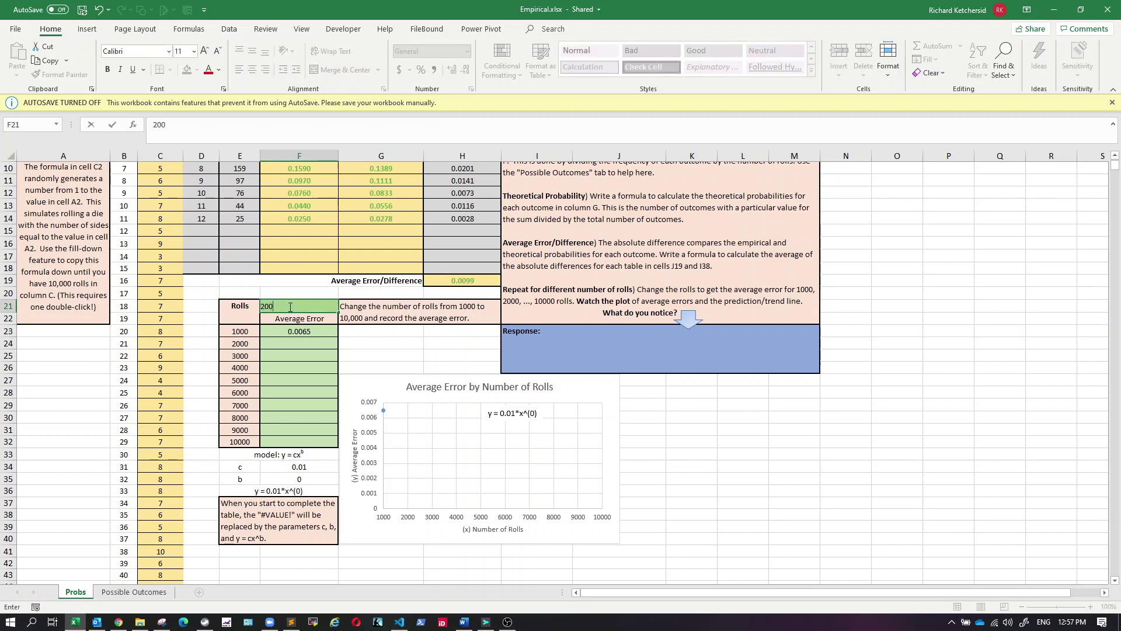
pyautogui.press('Return')
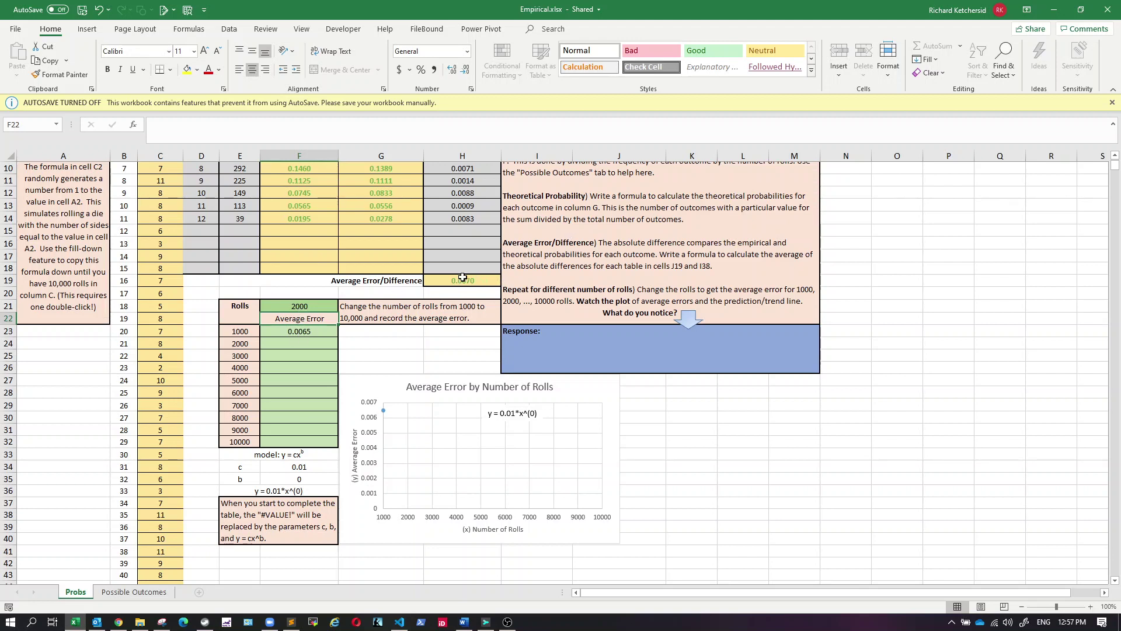
pyautogui.click(306, 344)
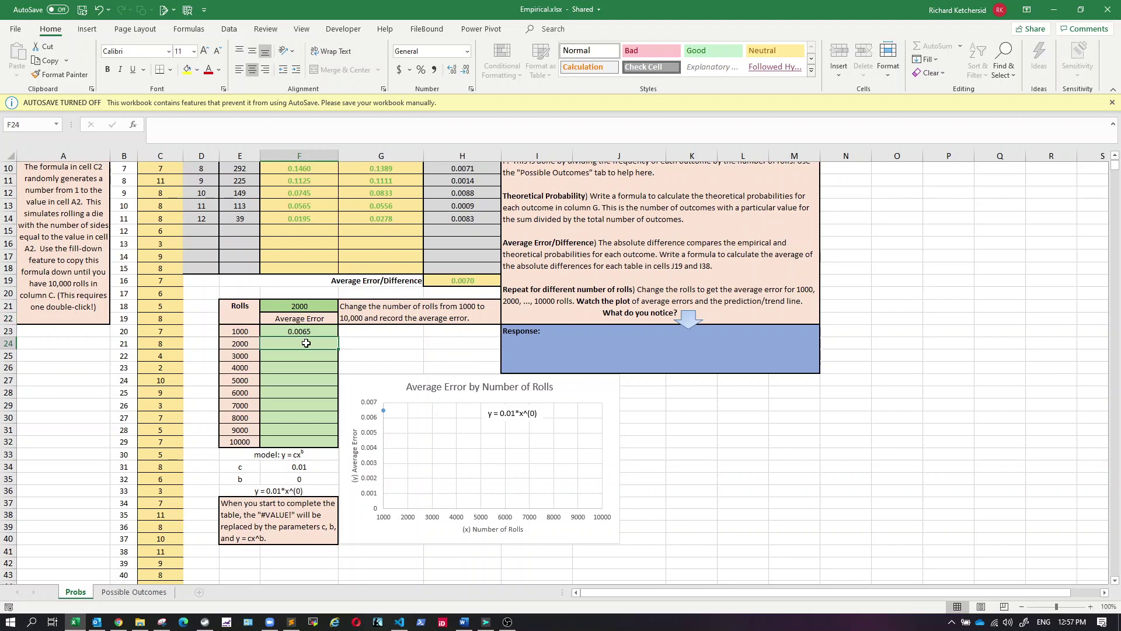
pyautogui.write('0.00')
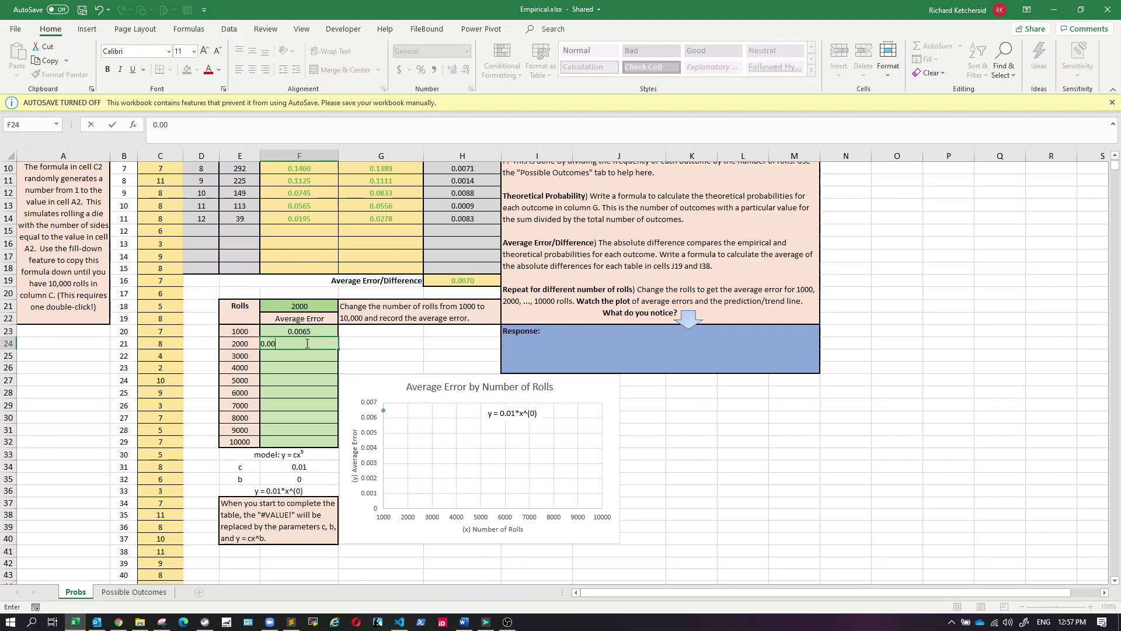
pyautogui.write('7')
pyautogui.press('Return')
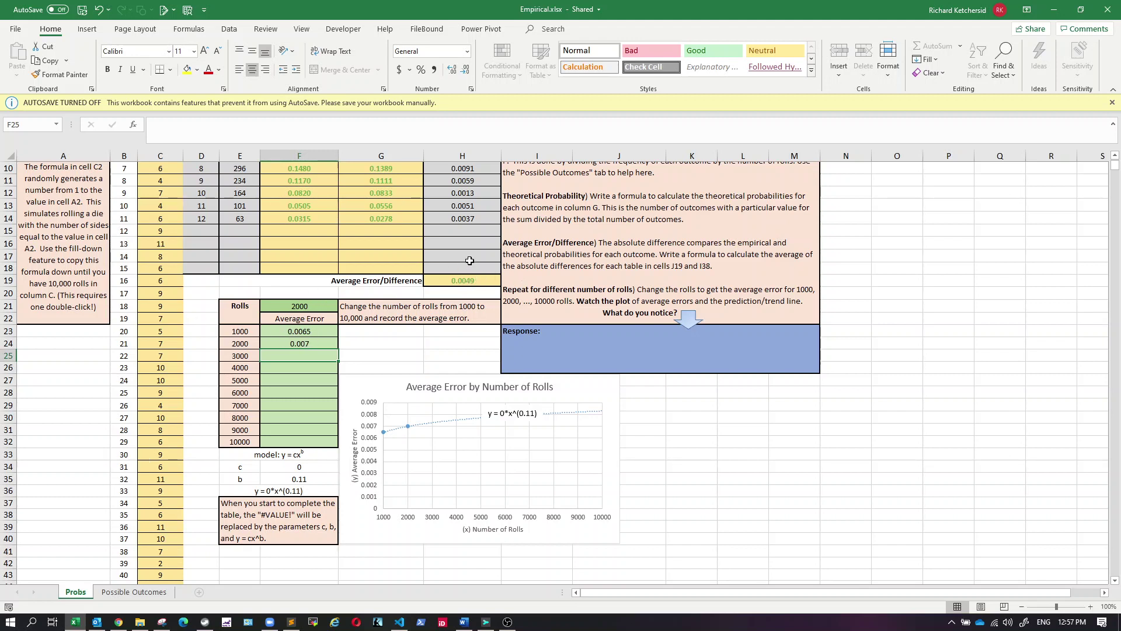
# - Set the number of rolls in F21 to 3000
pyautogui.click(309, 305)
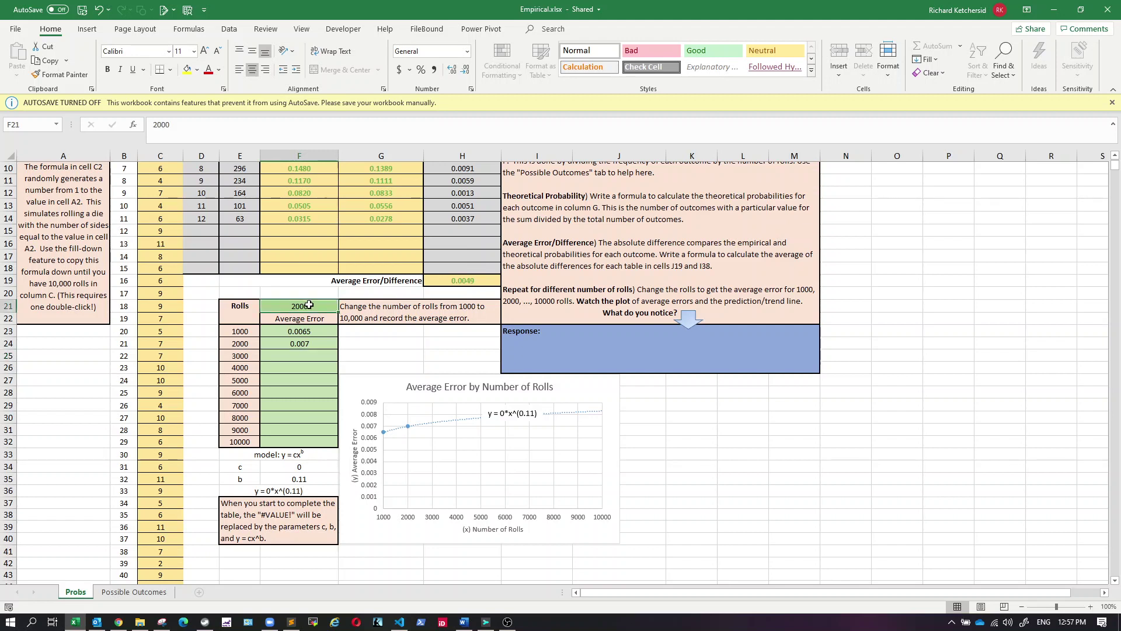
pyautogui.write('3000')
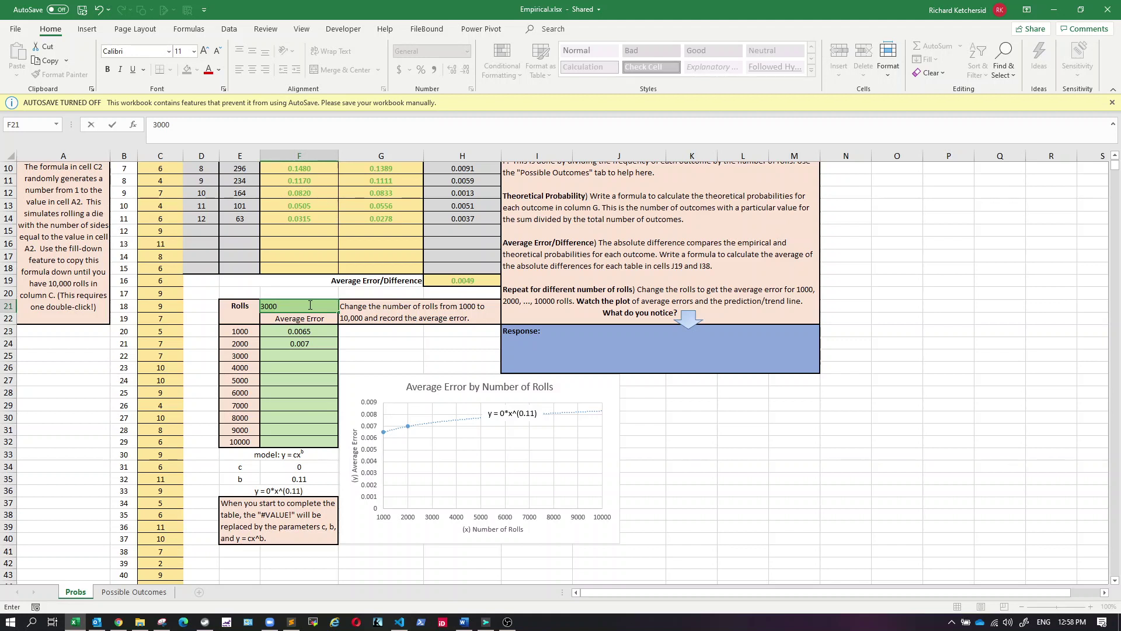
pyautogui.press('Return')
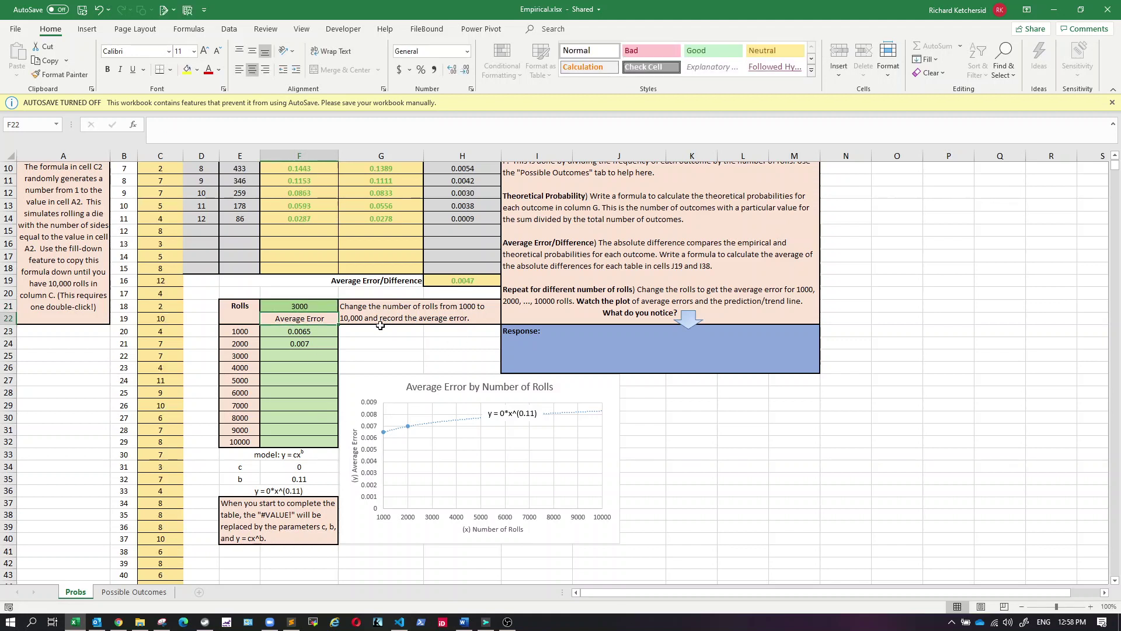
# - Record 0.0047 in F25 as the average error for 3000 rolls
pyautogui.click(310, 356)
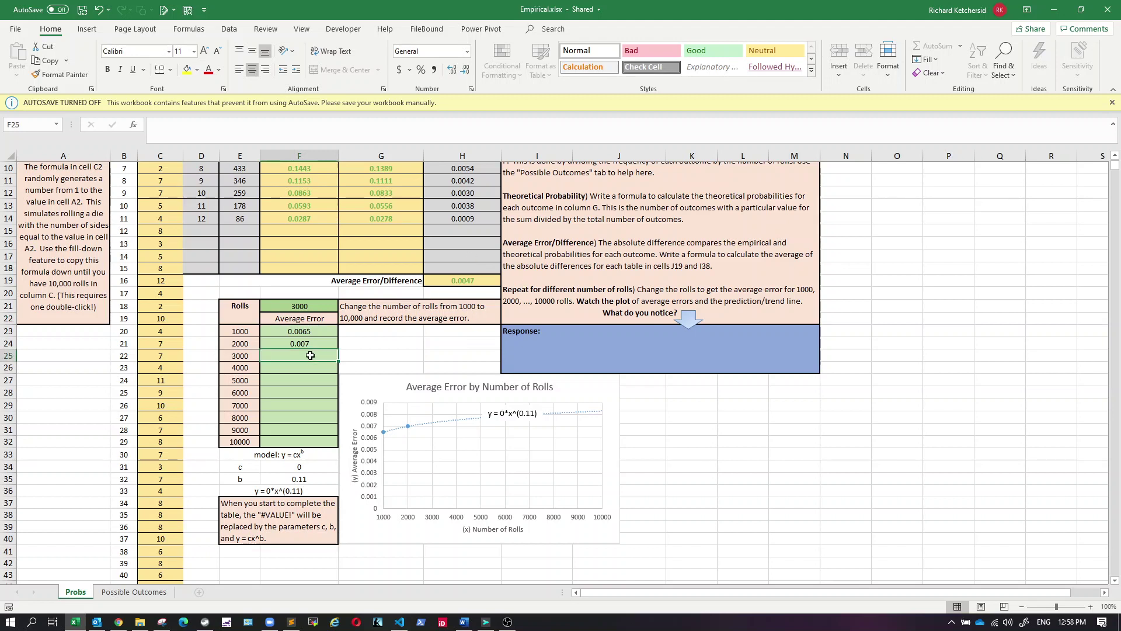
pyautogui.write('0.0047')
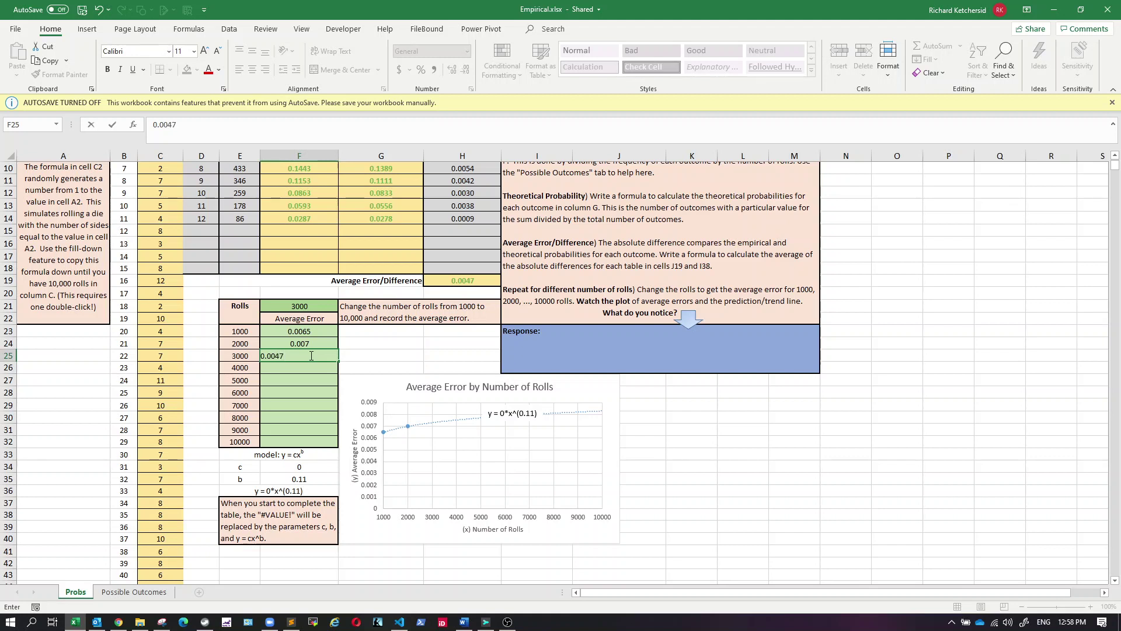
pyautogui.press('Return')
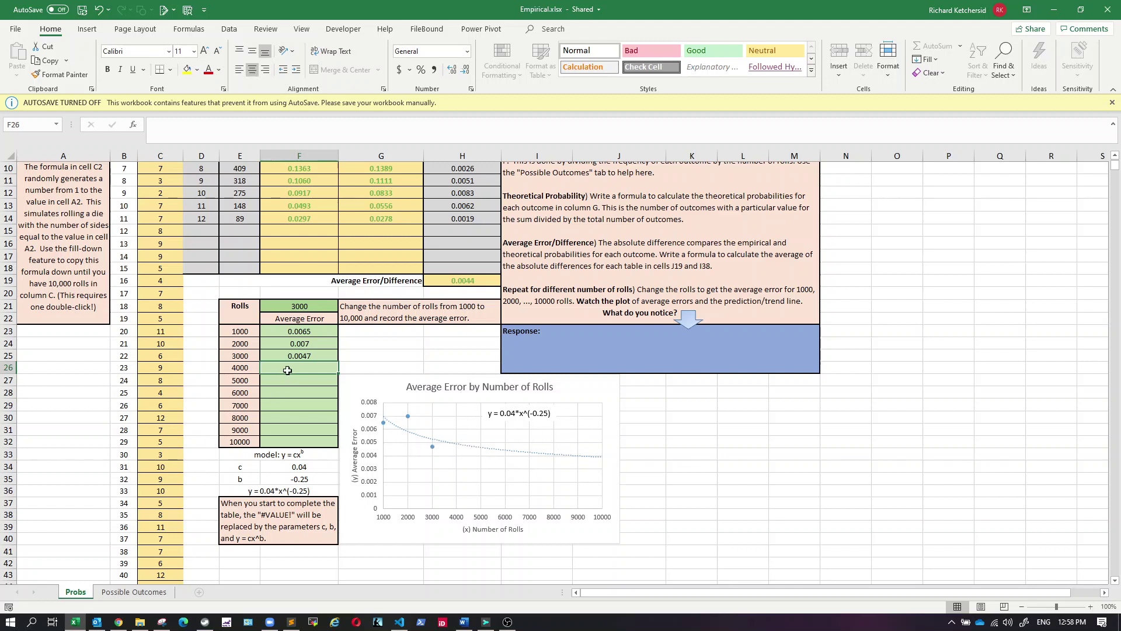
# - Set the number of rolls in F21 to 4000 and record 0.0031 as its average error in F26
pyautogui.click(302, 309)
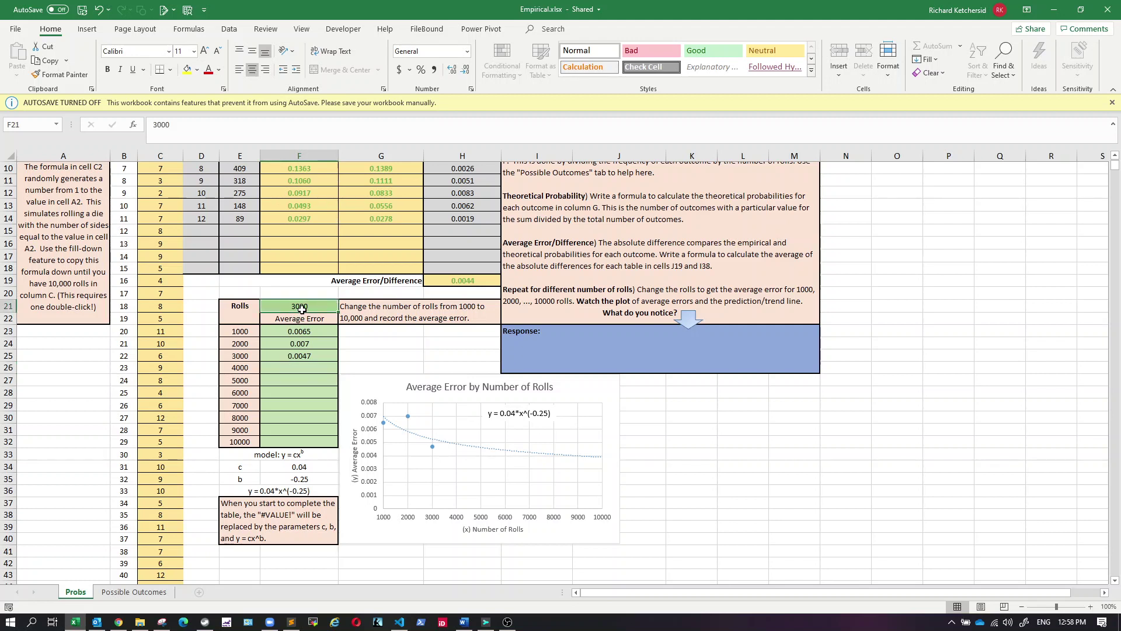
pyautogui.write('4000')
pyautogui.press('Return')
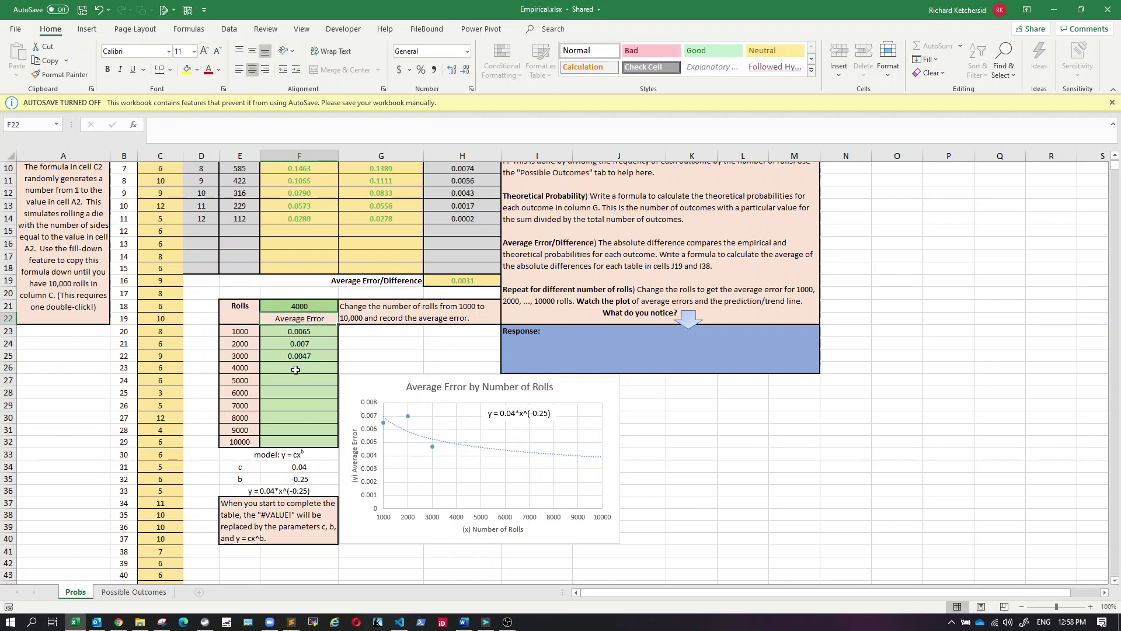
pyautogui.click(298, 369)
pyautogui.write('0')
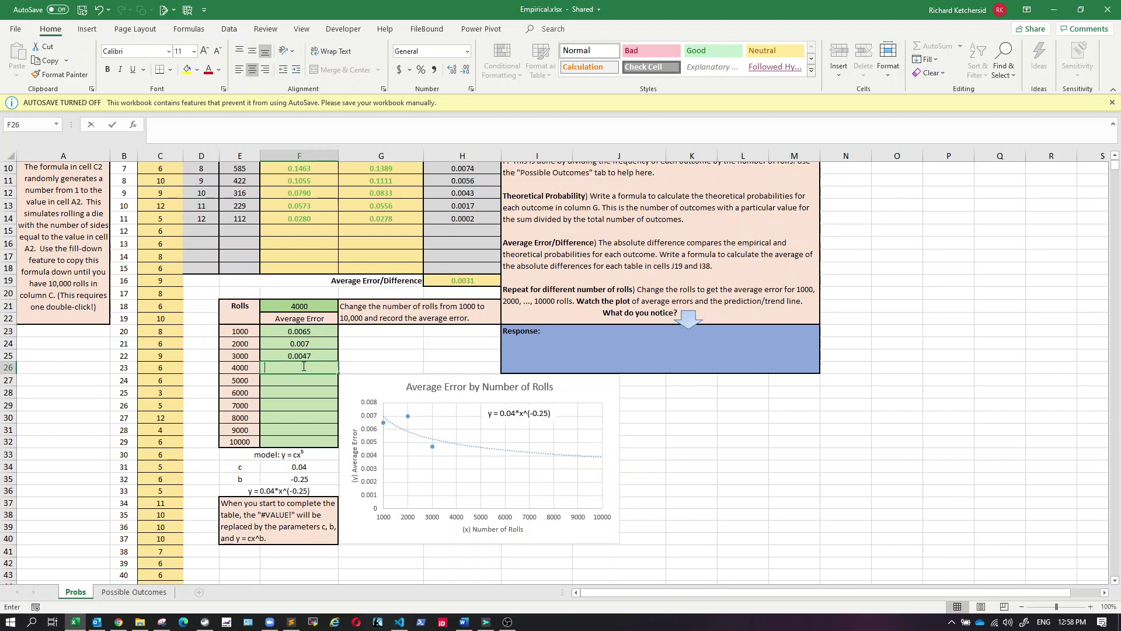
pyautogui.write('.0031')
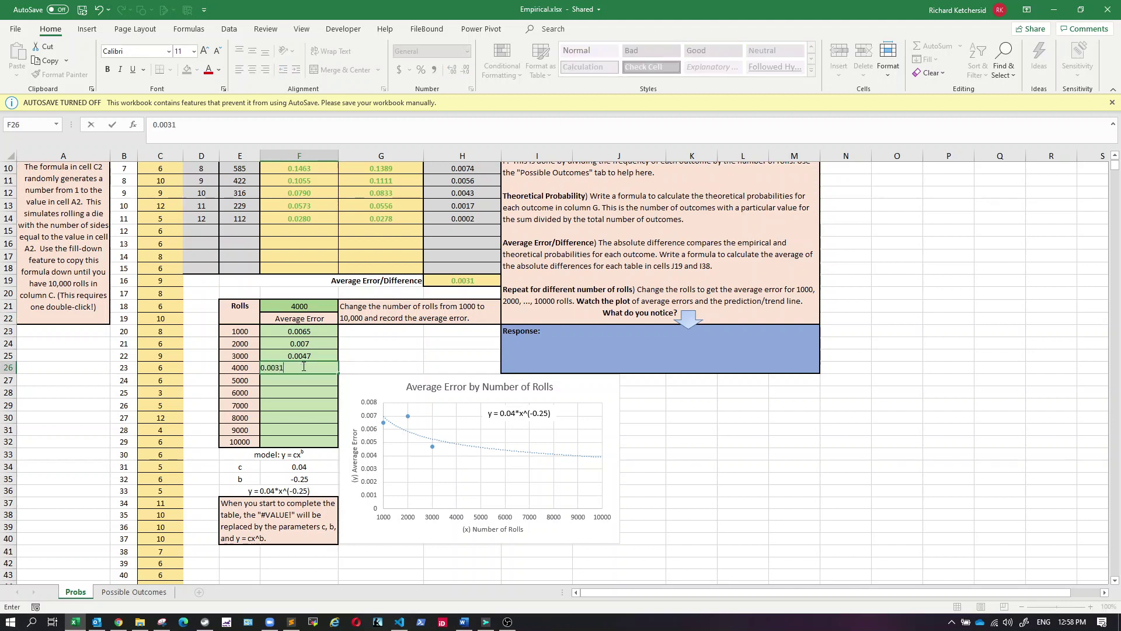
pyautogui.press('Return')
# - Set the number of rolls in F21 to 5000 and record 0.0024 as its average error in F27
pyautogui.click(309, 306)
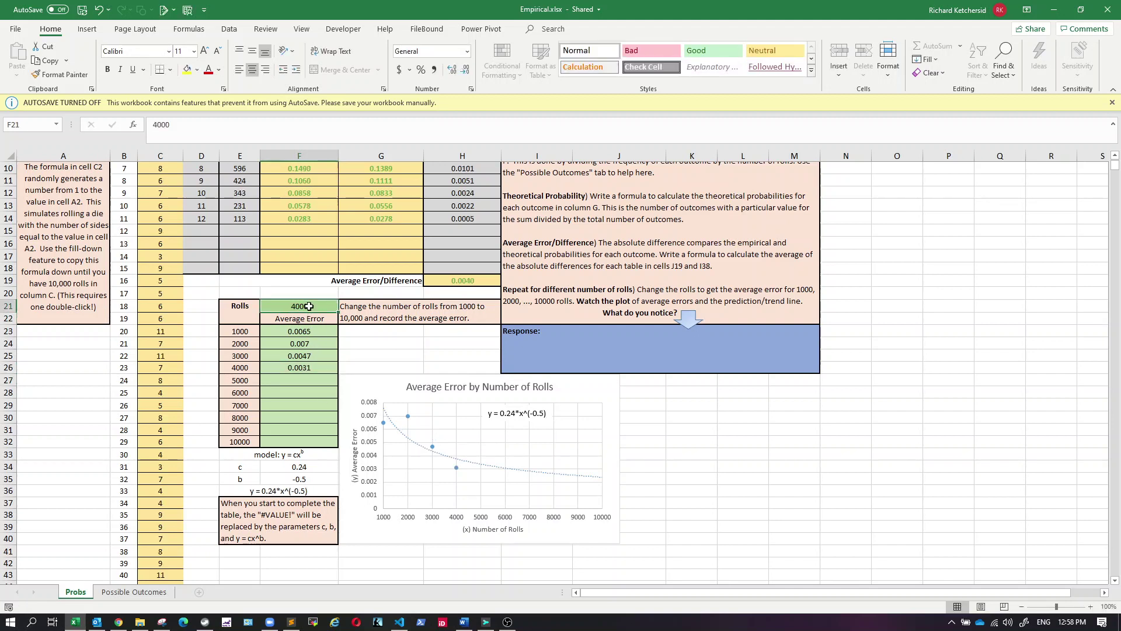
pyautogui.write('50')
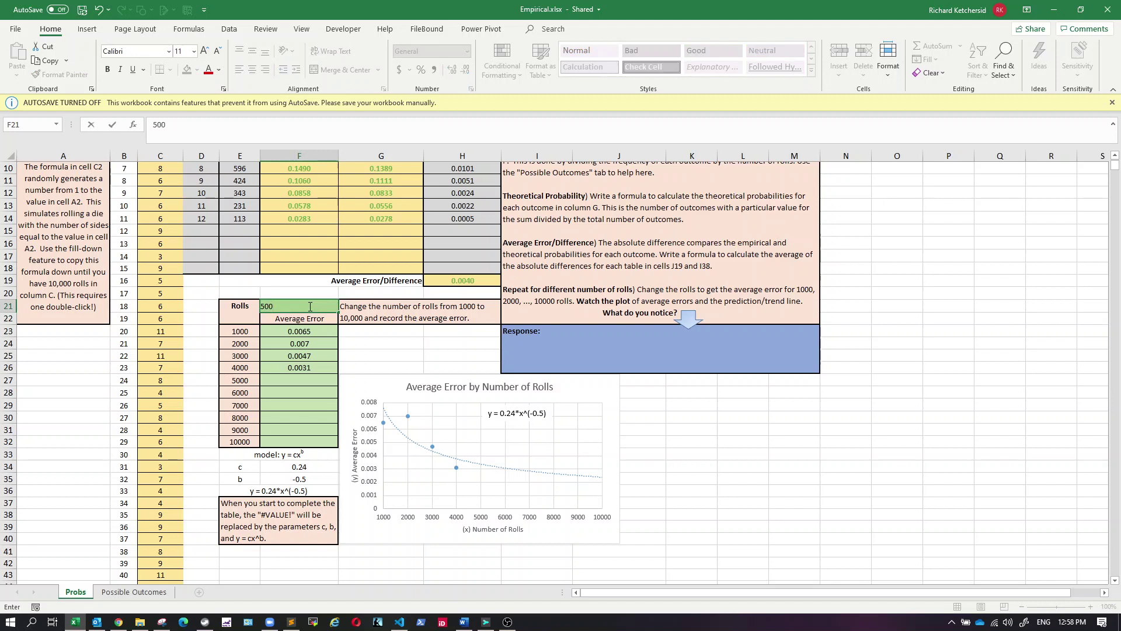
pyautogui.press('Return')
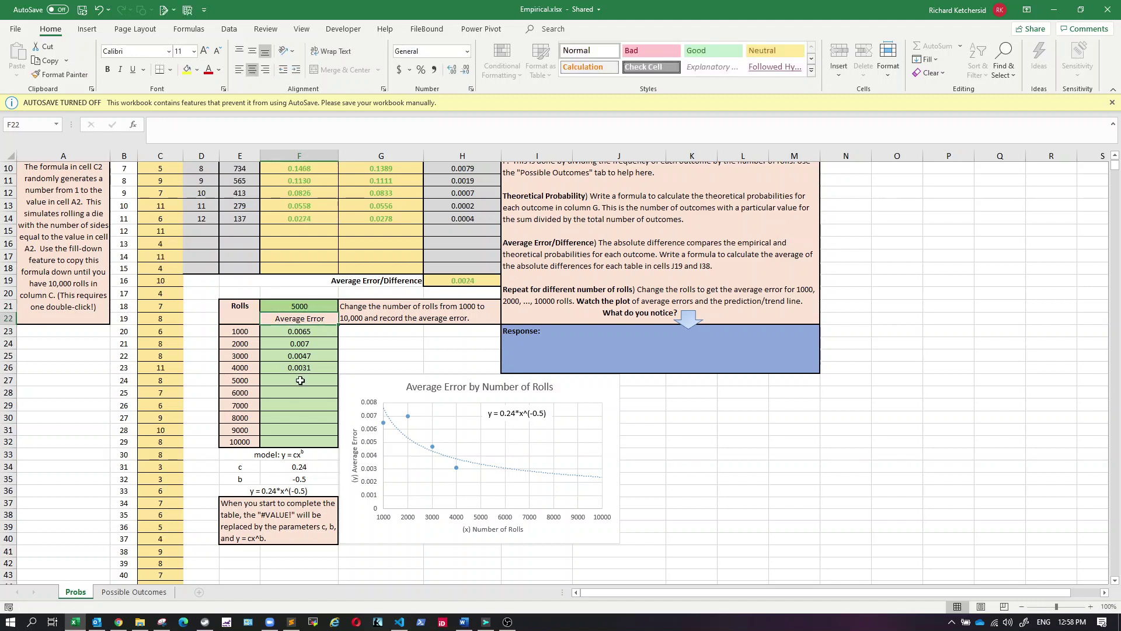
pyautogui.click(300, 380)
pyautogui.write('0.00')
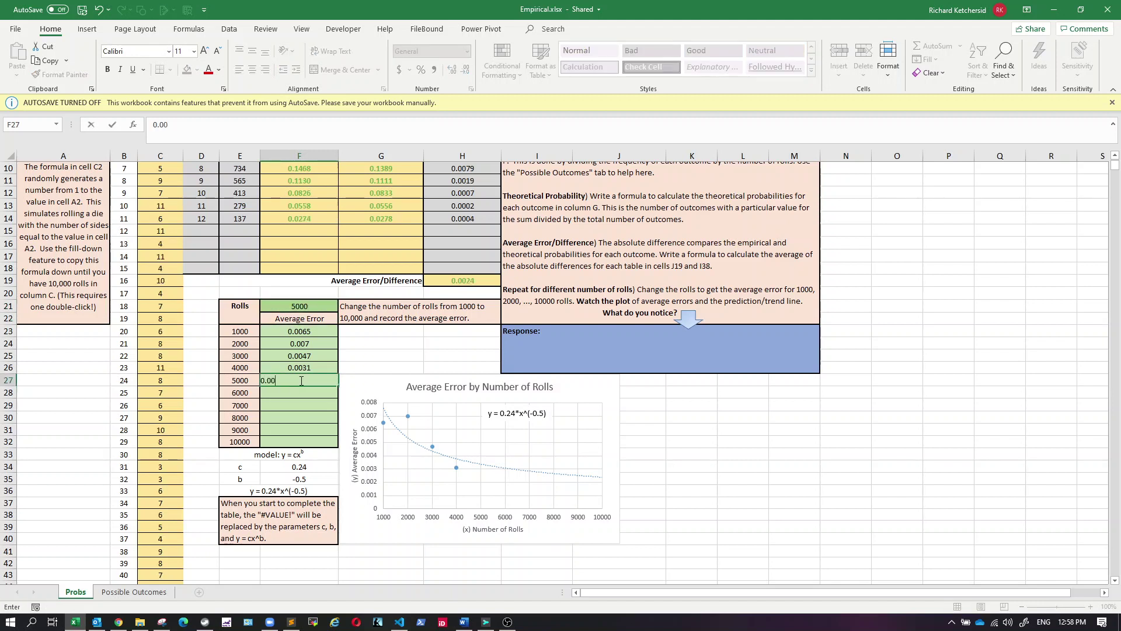
pyautogui.write('24')
pyautogui.press('Return')
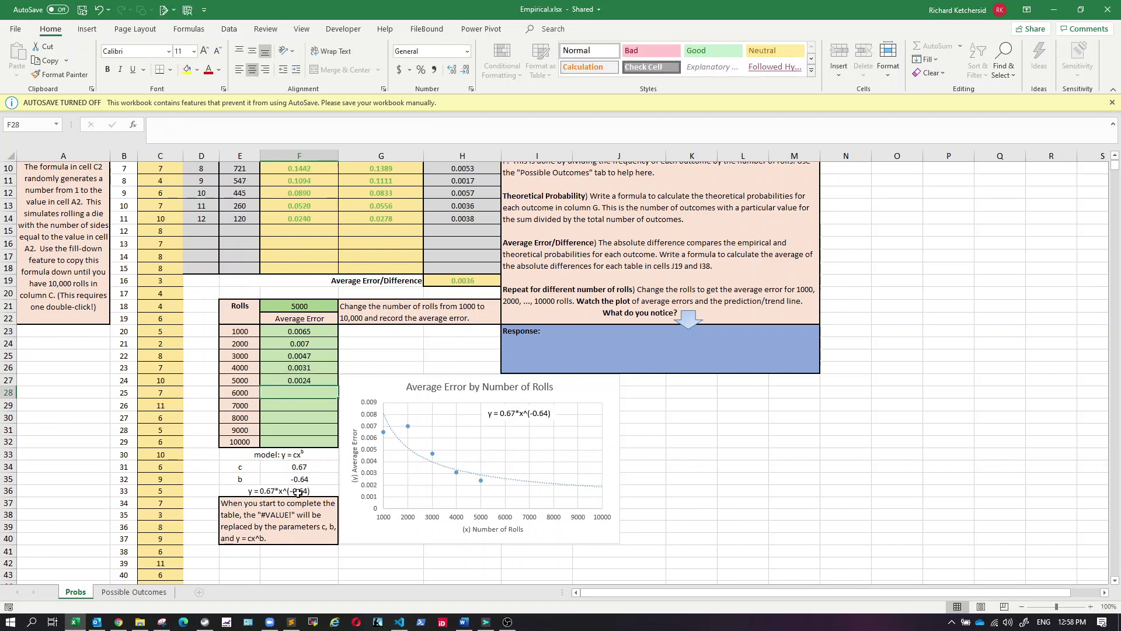
# - Set the number of rolls in F21 to 6000 and record 0.0034 as its average error in F28
pyautogui.click(301, 306)
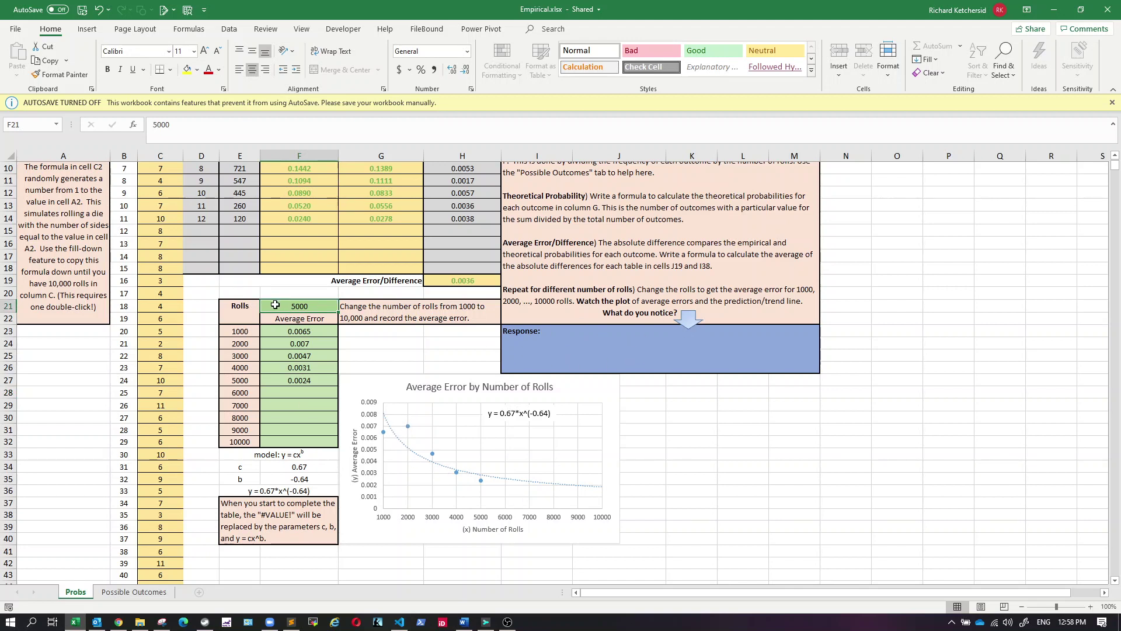
pyautogui.write('600')
pyautogui.press('Return')
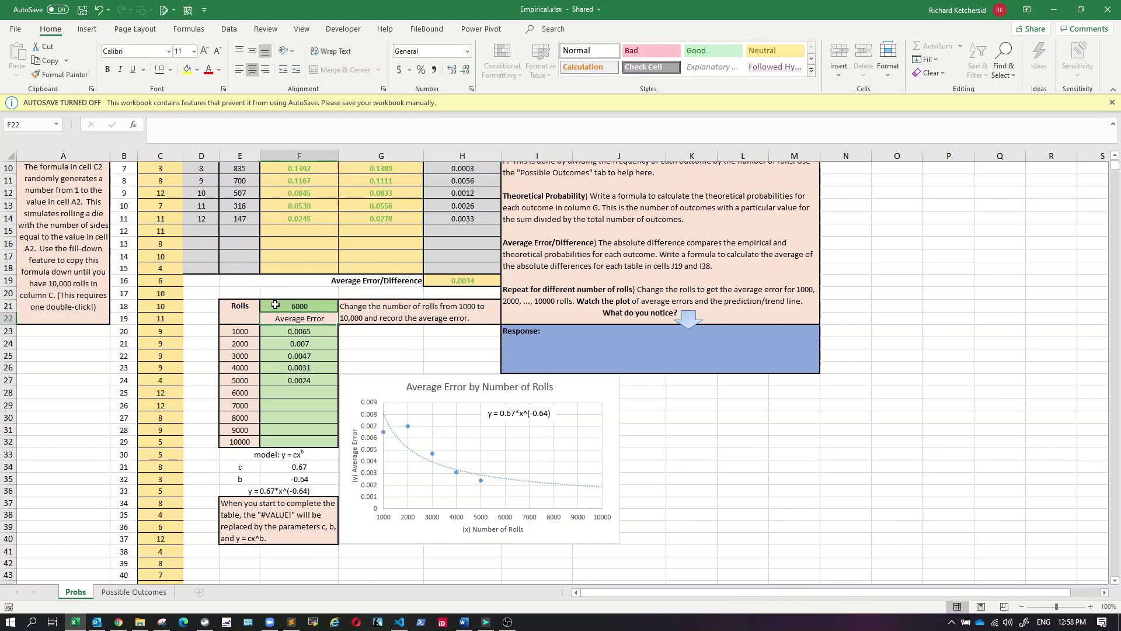
pyautogui.click(313, 394)
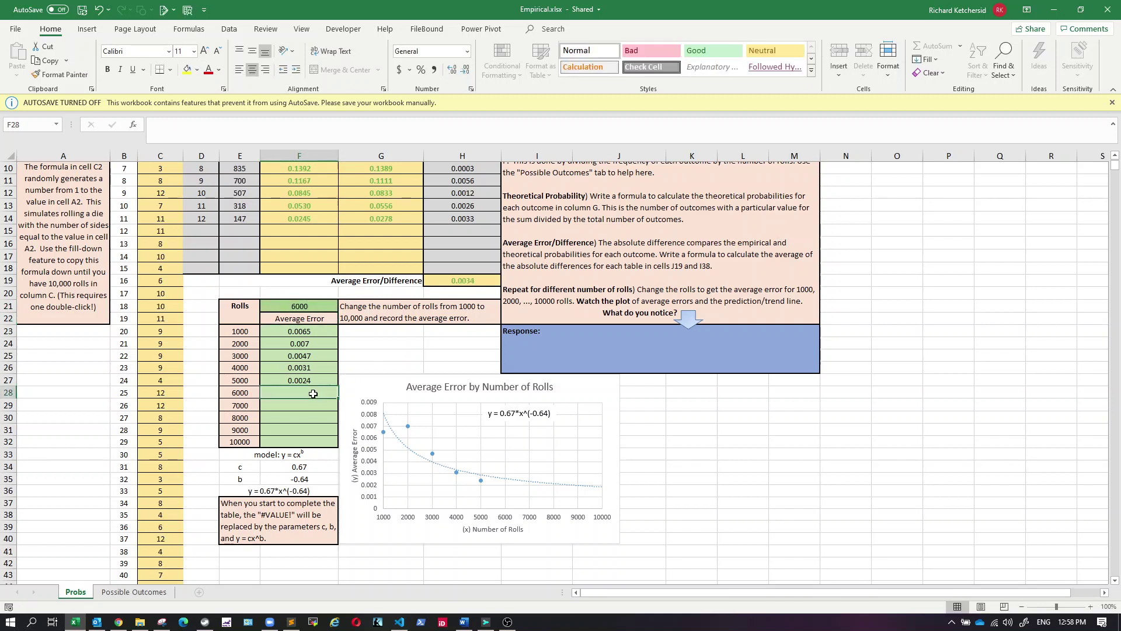
pyautogui.write('0.0034')
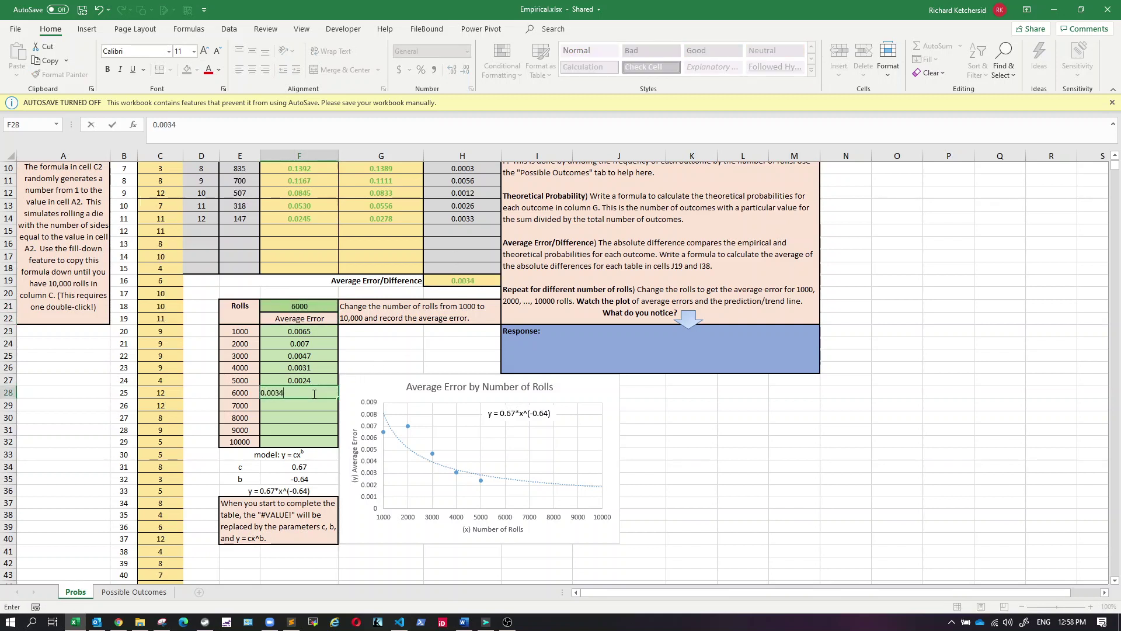
pyautogui.press('Return')
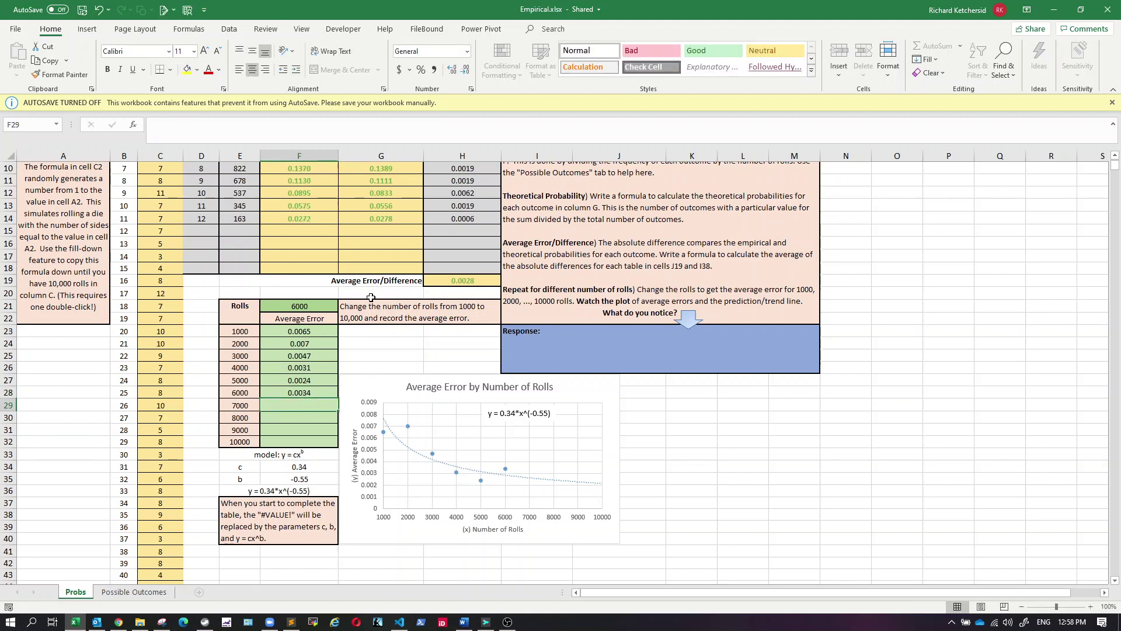
# - Set the number of rolls in F21 to 7000 and record 0.0023 as its average error in F29
pyautogui.click(284, 307)
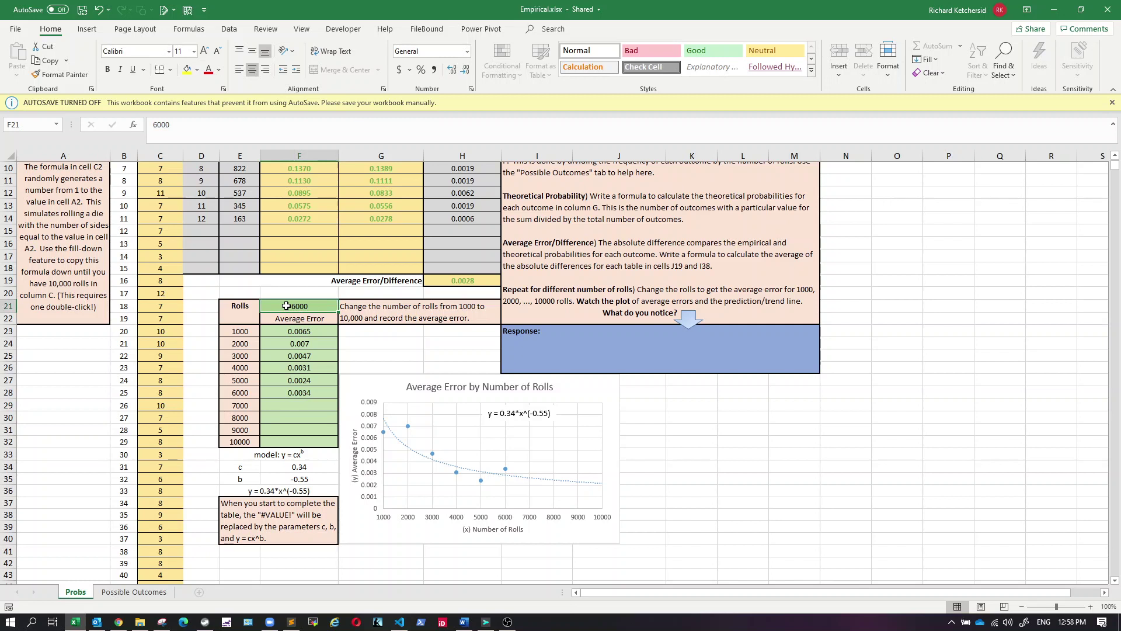
pyautogui.write('7000')
pyautogui.press('Return')
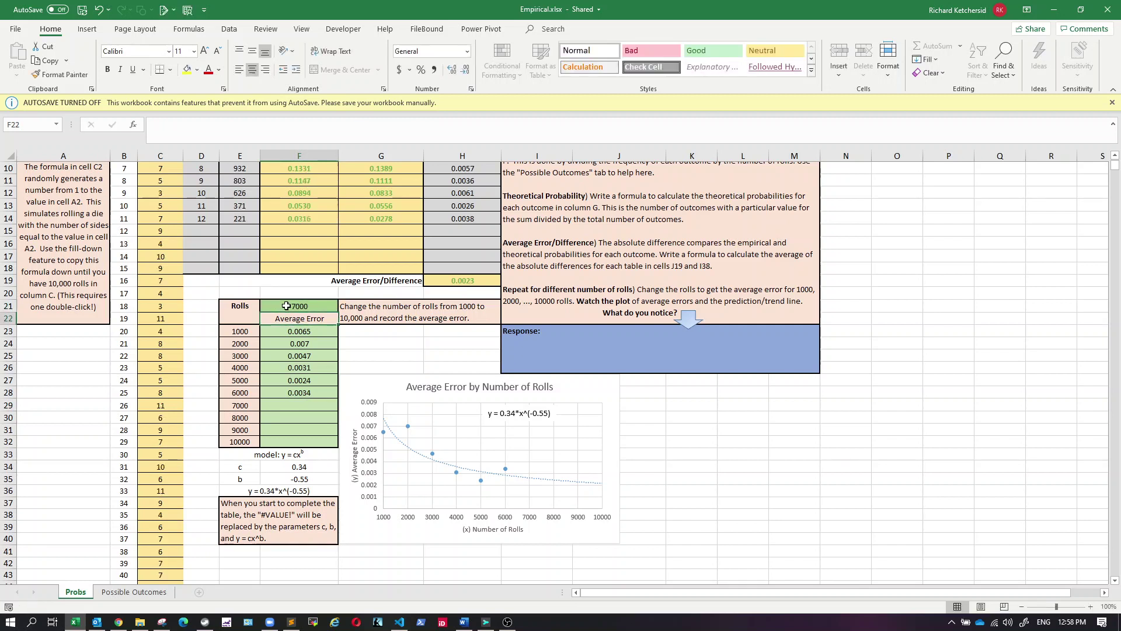
pyautogui.click(288, 403)
pyautogui.write('0.')
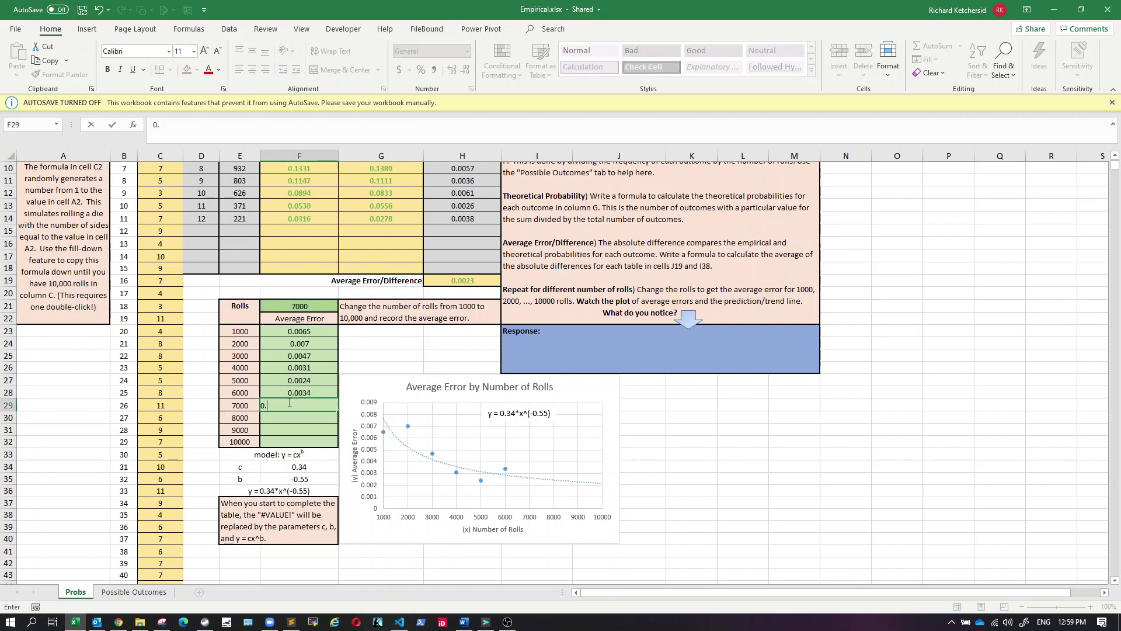
pyautogui.write('0023')
pyautogui.press('Return')
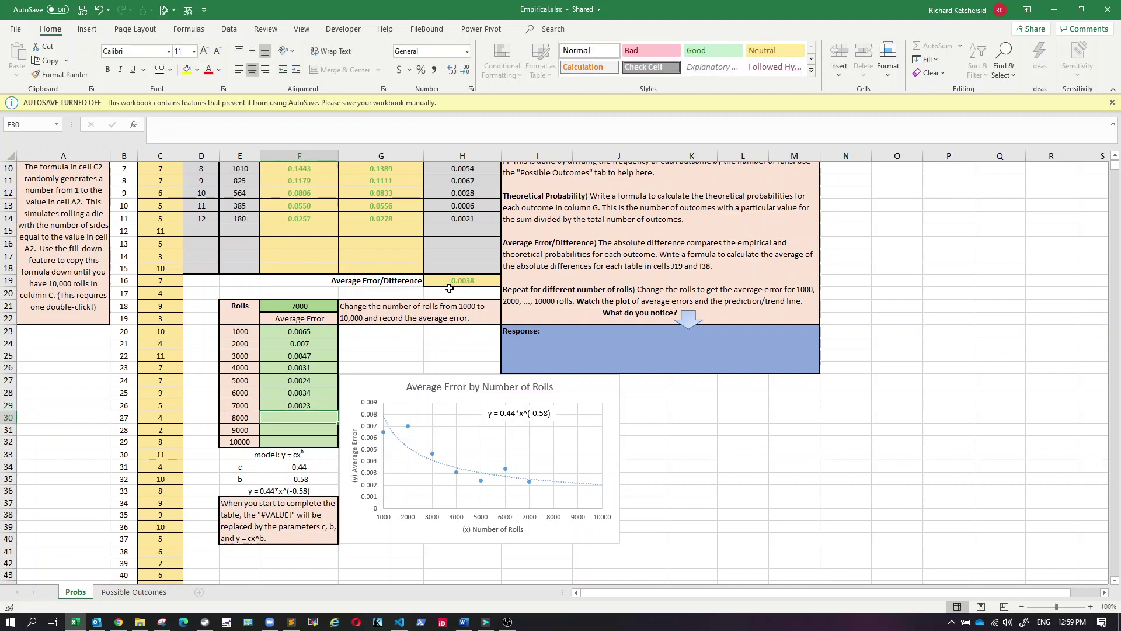
# - Set the number of rolls in F21 to 8000 and record 0.0016 as its average error in F30
pyautogui.click(284, 306)
pyautogui.write('8000')
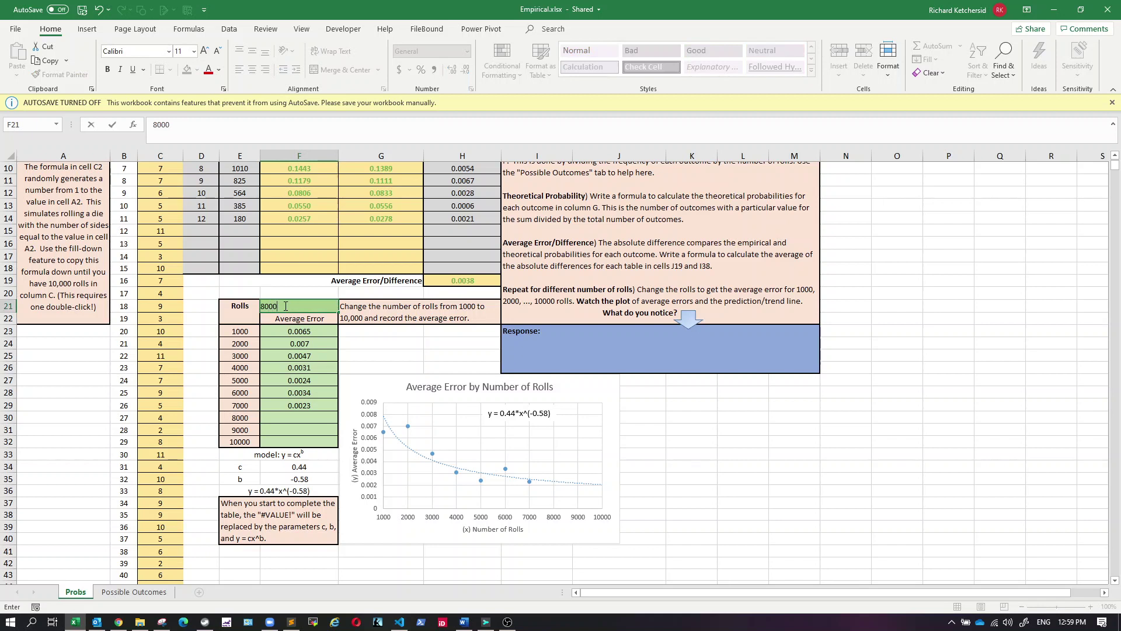
pyautogui.press('Return')
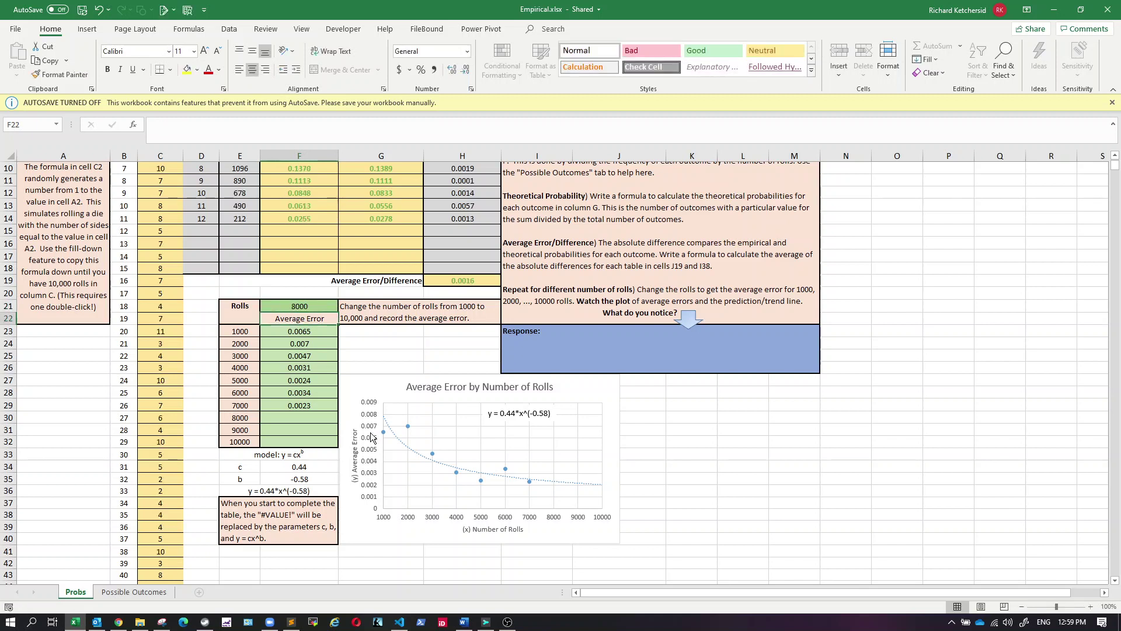
pyautogui.click(300, 419)
pyautogui.write('0.00')
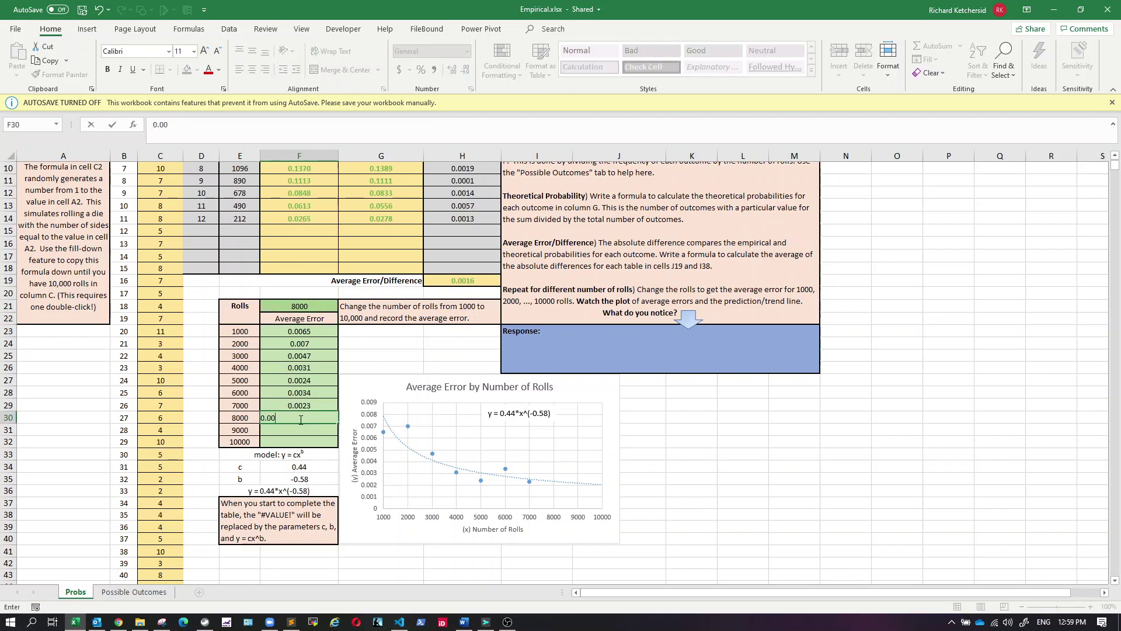
pyautogui.write('16')
pyautogui.press('Return')
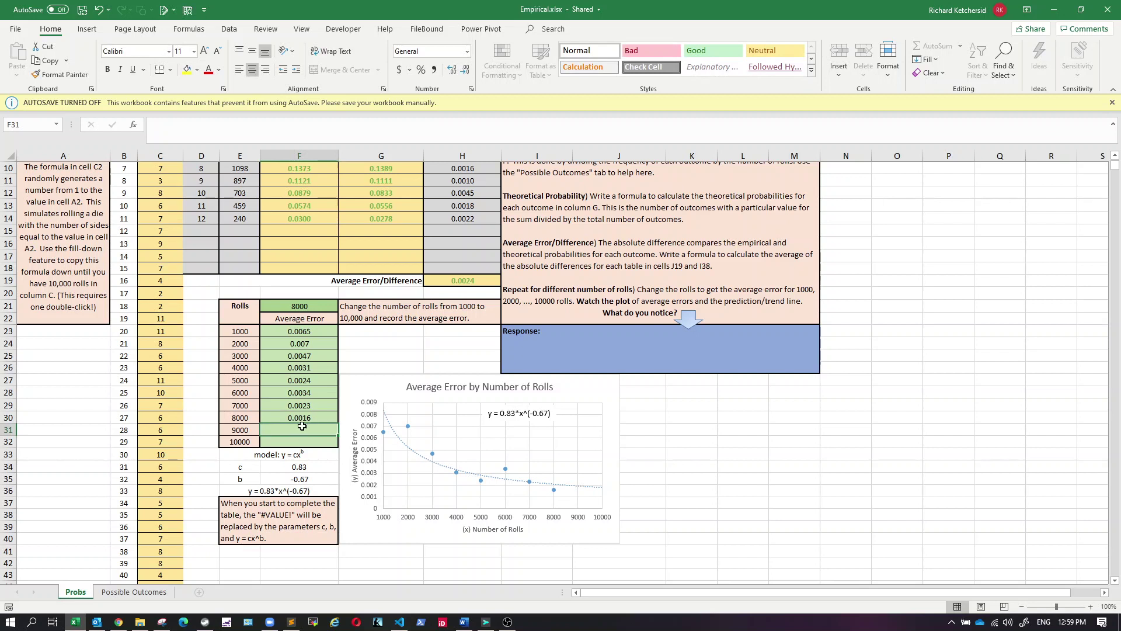
# - Set the number of rolls in F21 to 9000 and record 0.0025 as its average error in F31
pyautogui.click(299, 305)
pyautogui.write('9000')
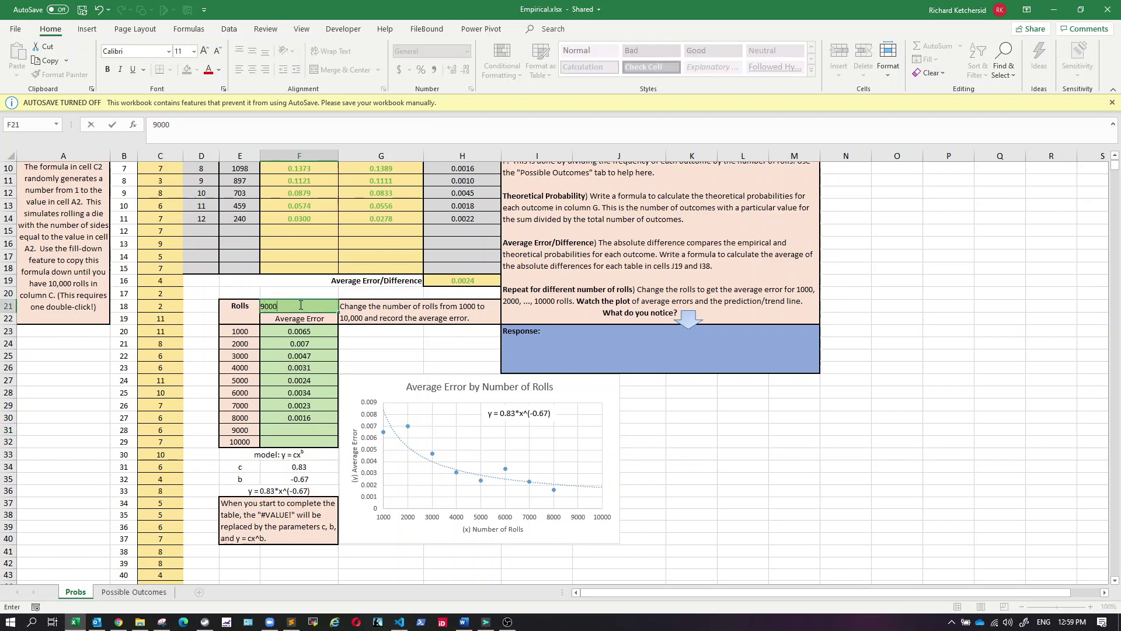
pyautogui.press('Return')
pyautogui.click(308, 428)
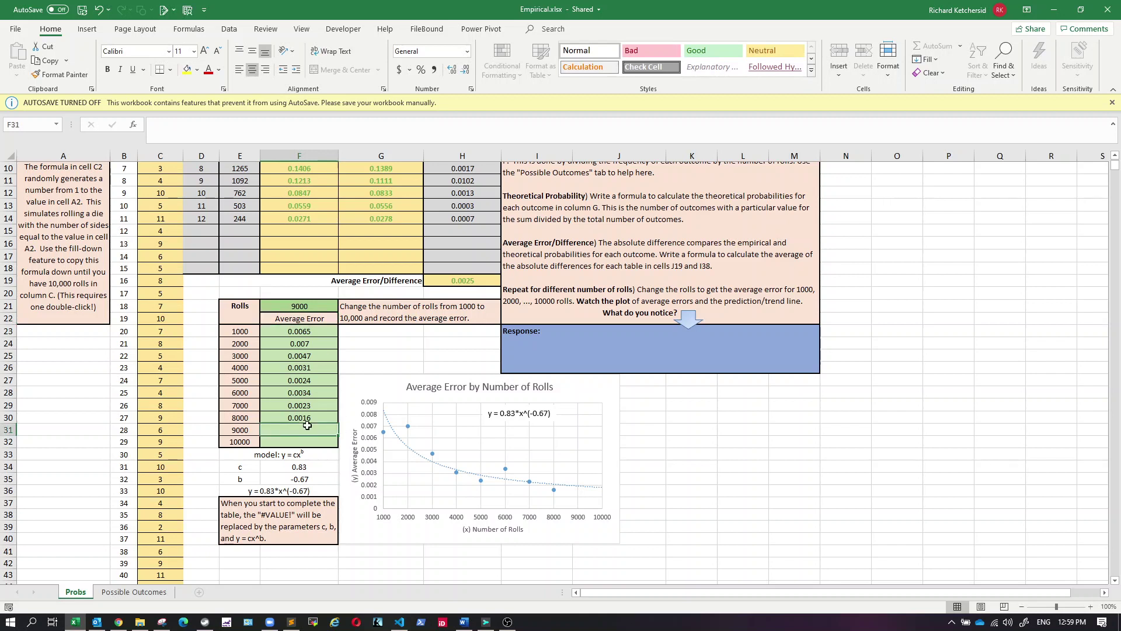
pyautogui.write('0.0025')
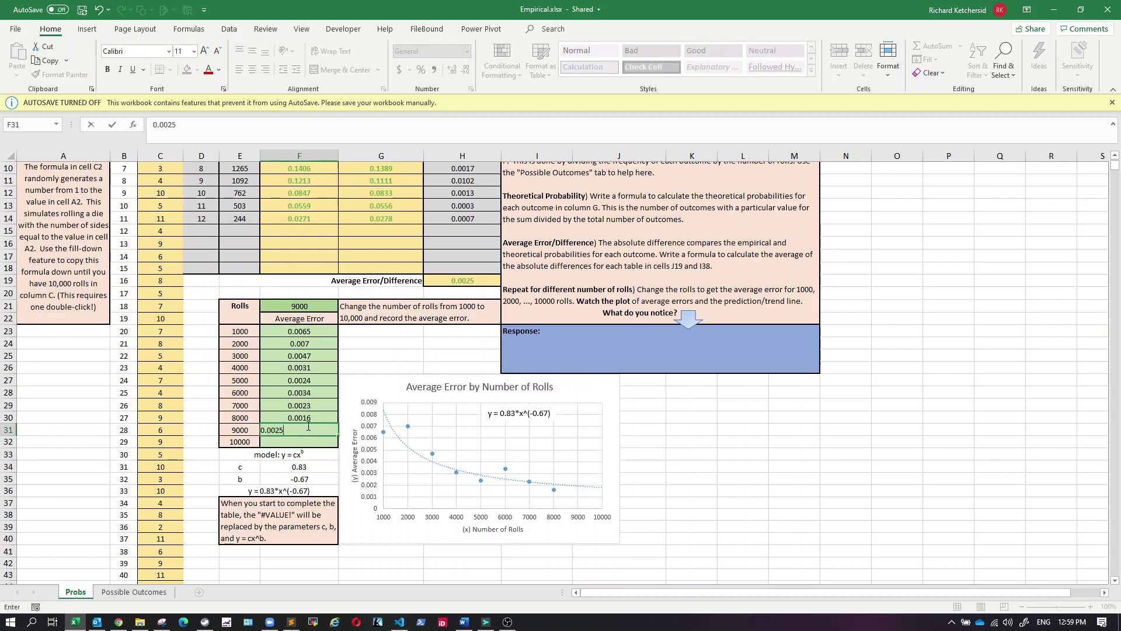
pyautogui.press('Return')
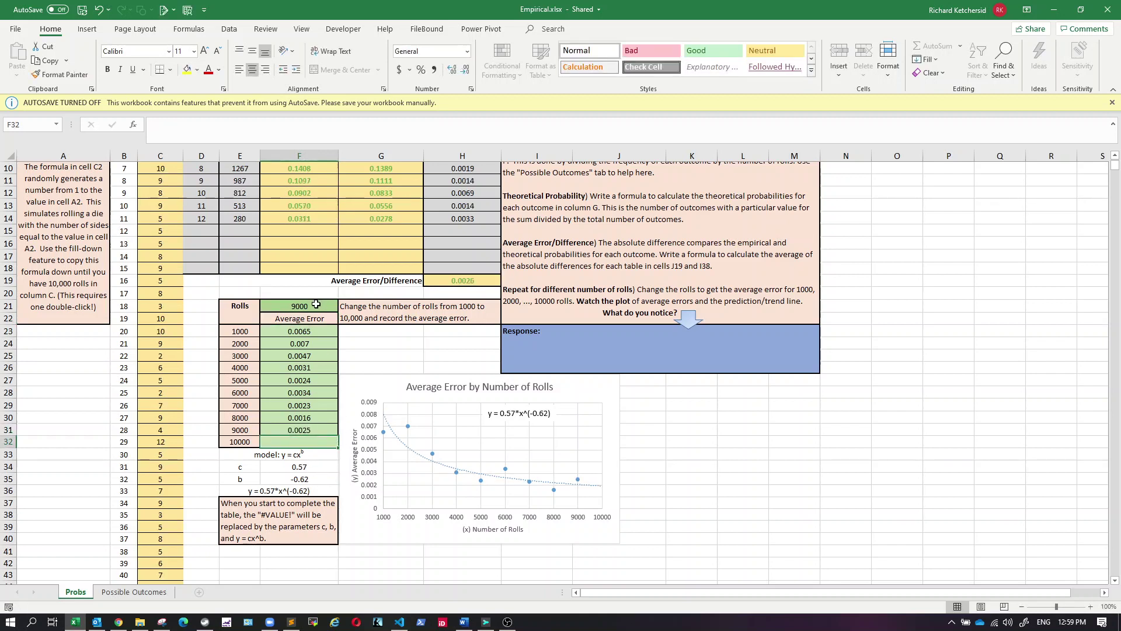
# - Set the number of rolls in F21 to 10000
pyautogui.click(316, 304)
pyautogui.write('0000')
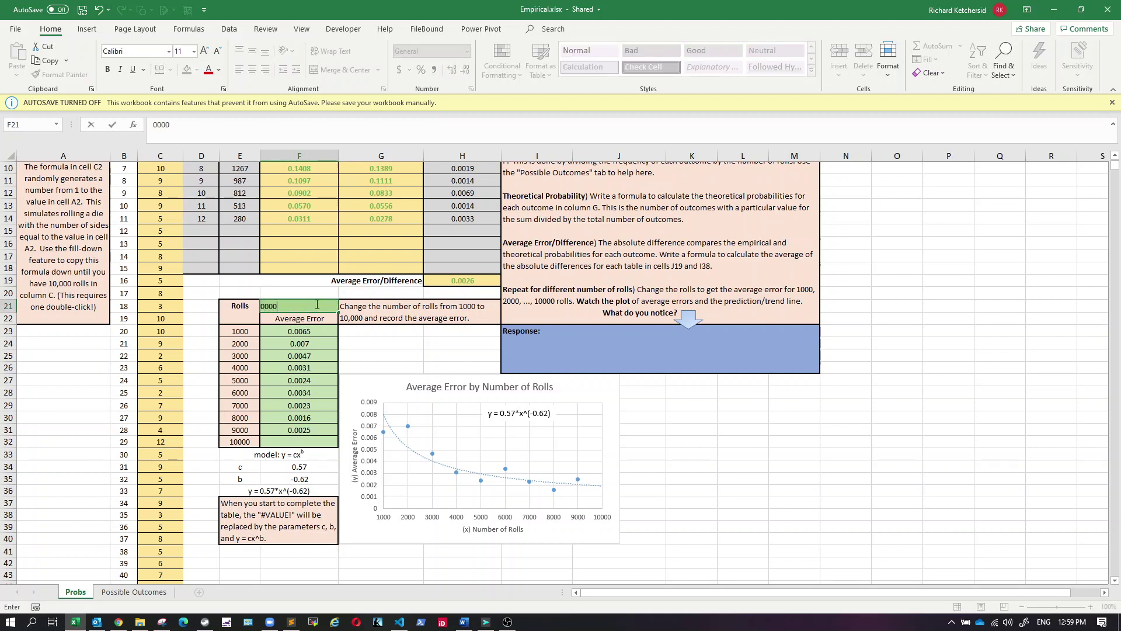
pyautogui.press('BackSpace')
pyautogui.press('BackSpace')
pyautogui.press('BackSpace')
pyautogui.press('BackSpace')
pyautogui.write('1000')
pyautogui.press('Return')
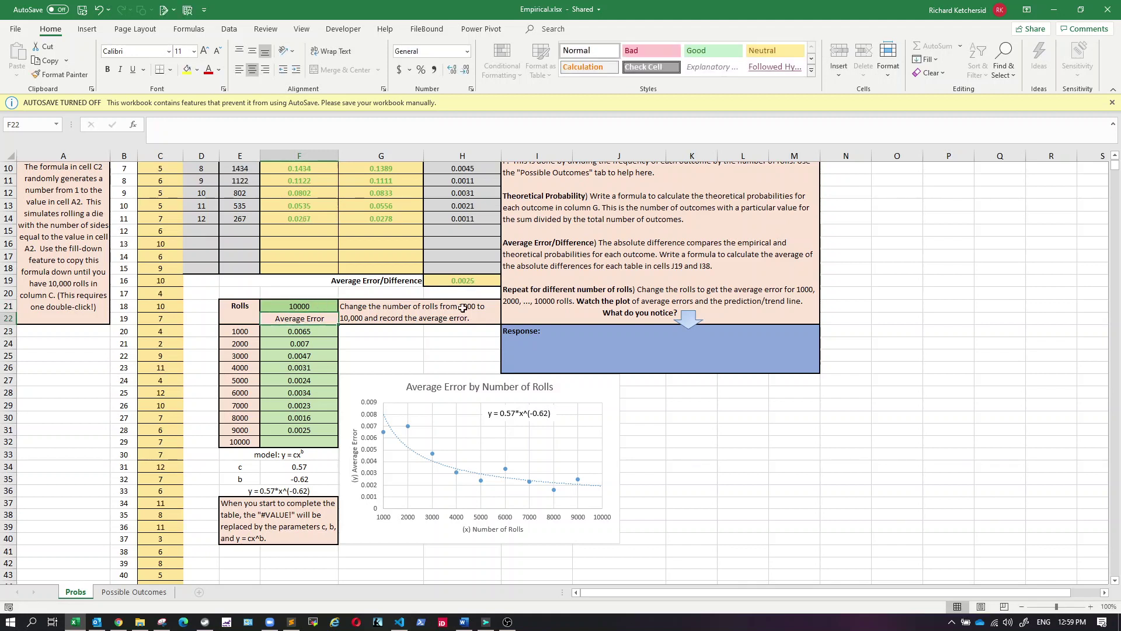
# - Record 0.0025 in F32 as the average error for 10000 rolls
pyautogui.click(291, 443)
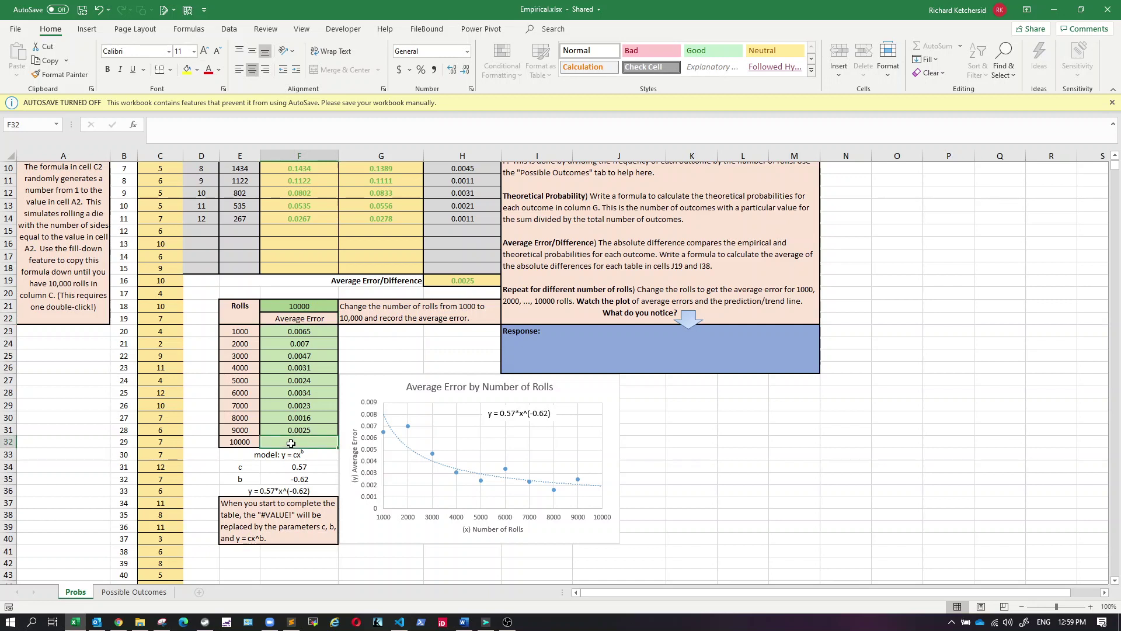
pyautogui.write('0.0025')
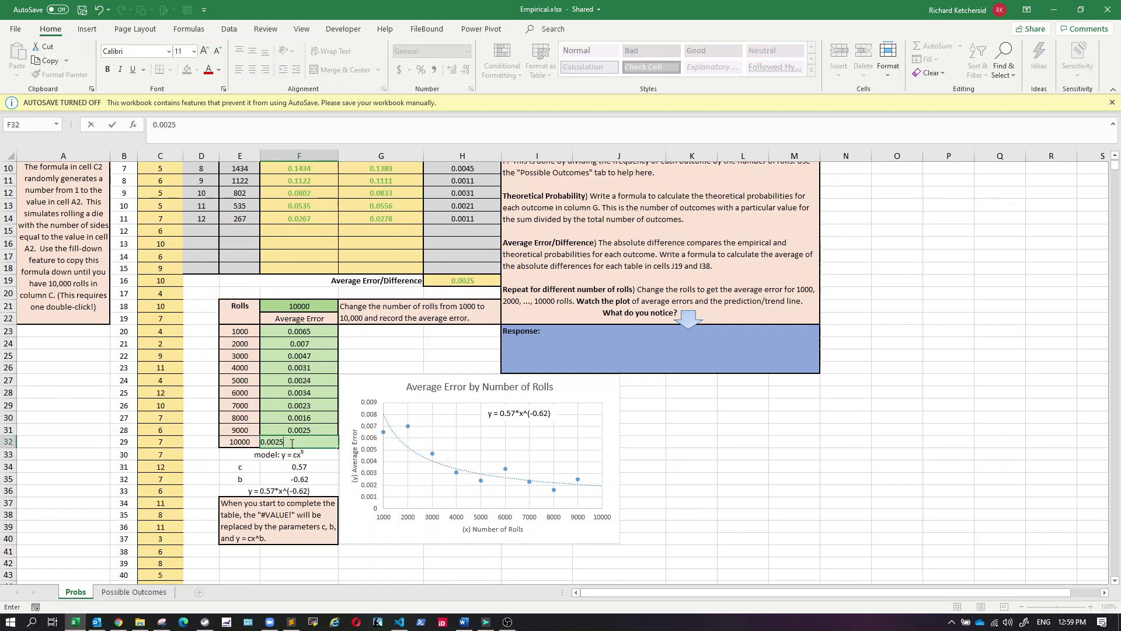
pyautogui.press('Return')
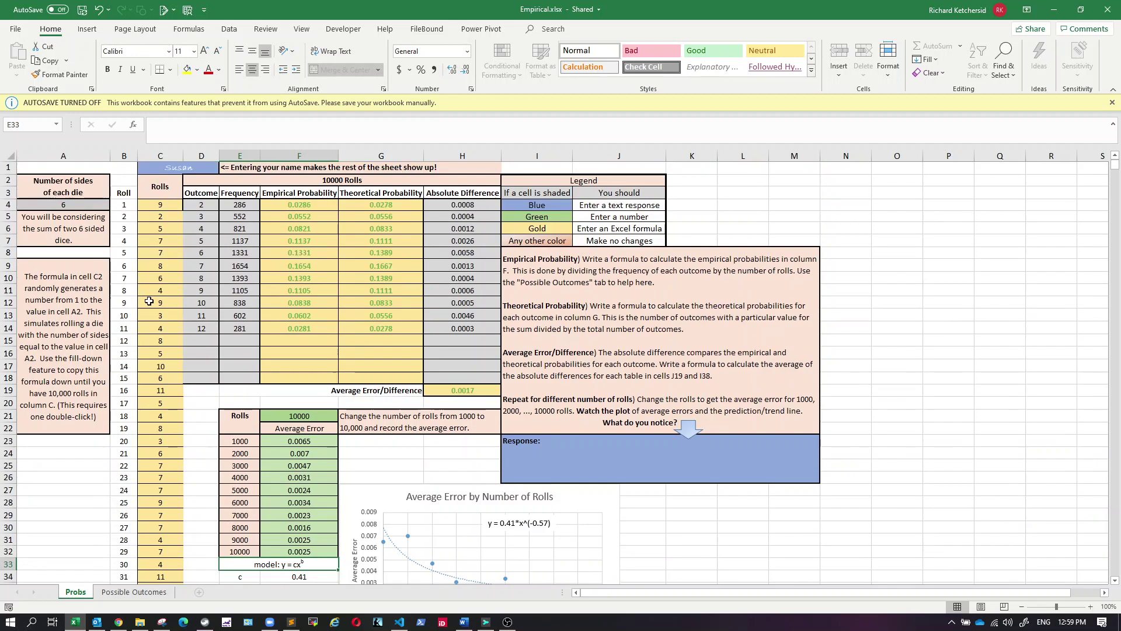
pyautogui.scroll(3, 146, 299)
pyautogui.scroll(-2, 272, 306)
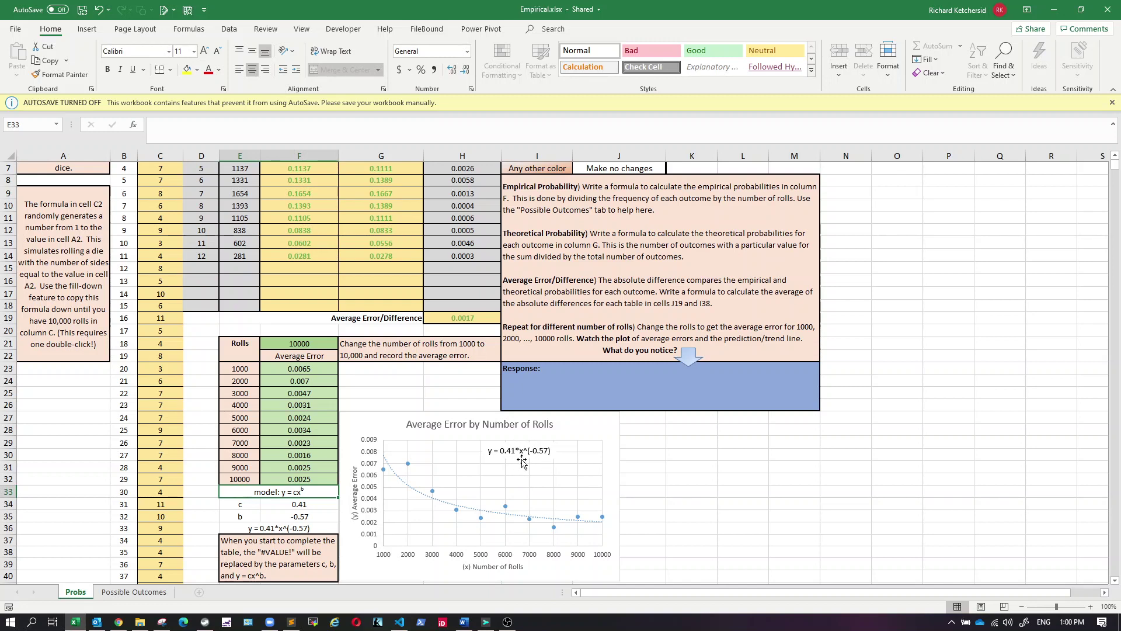
# - Examine the average error chart with its trend line, the probability table and the Possible Outcomes sheet
pyautogui.scroll(-1, 392, 445)
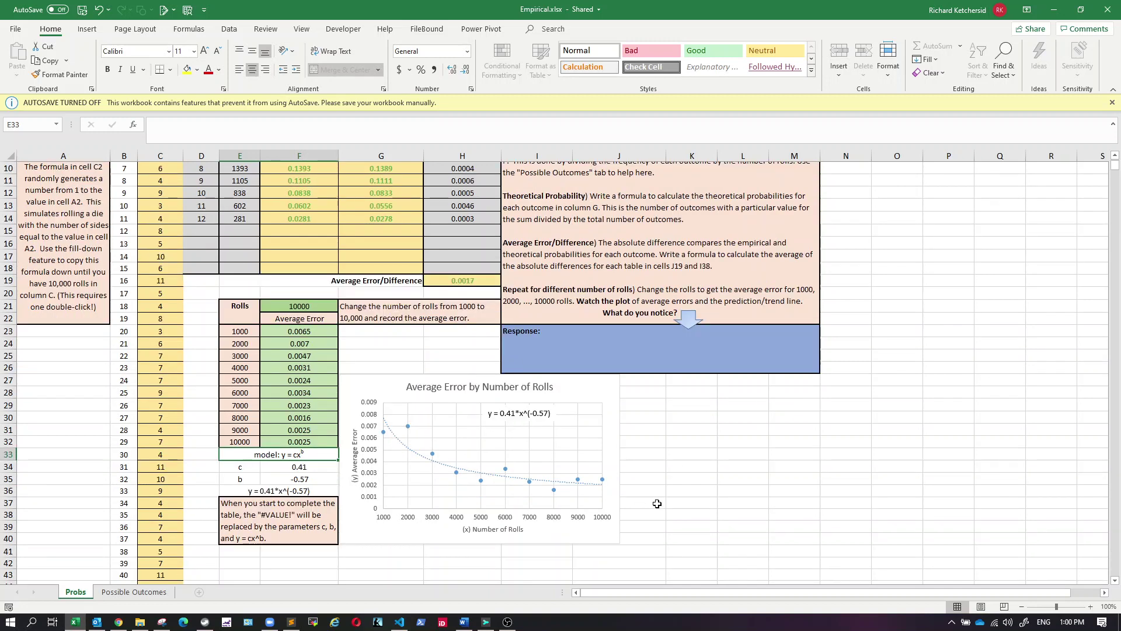
pyautogui.scroll(2, 657, 503)
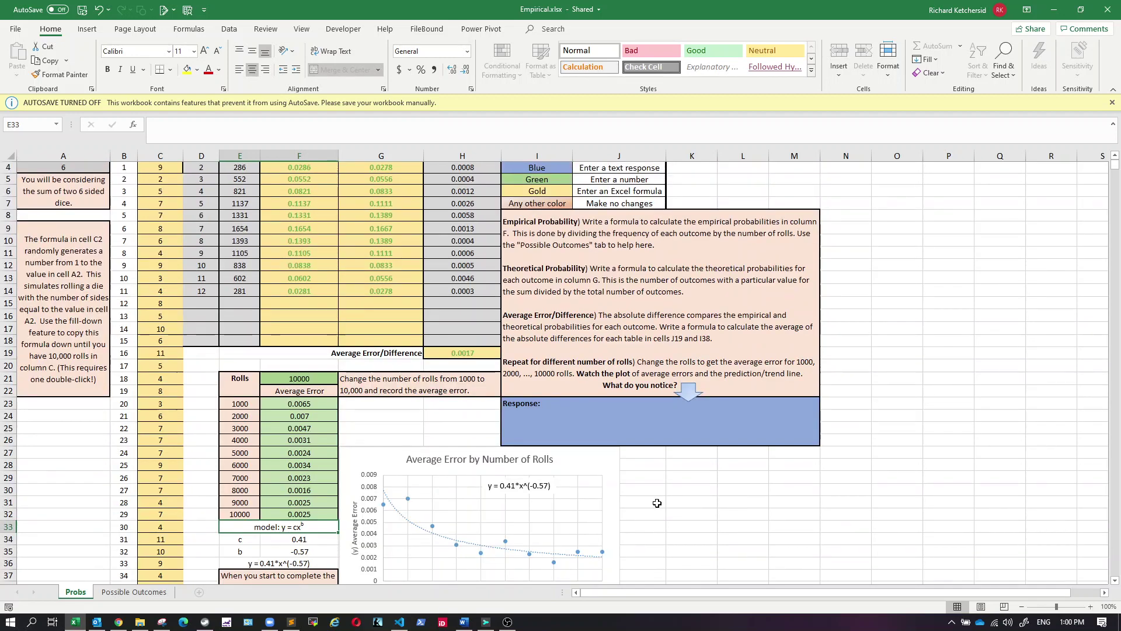
pyautogui.scroll(1, 657, 503)
pyautogui.scroll(-2, 657, 503)
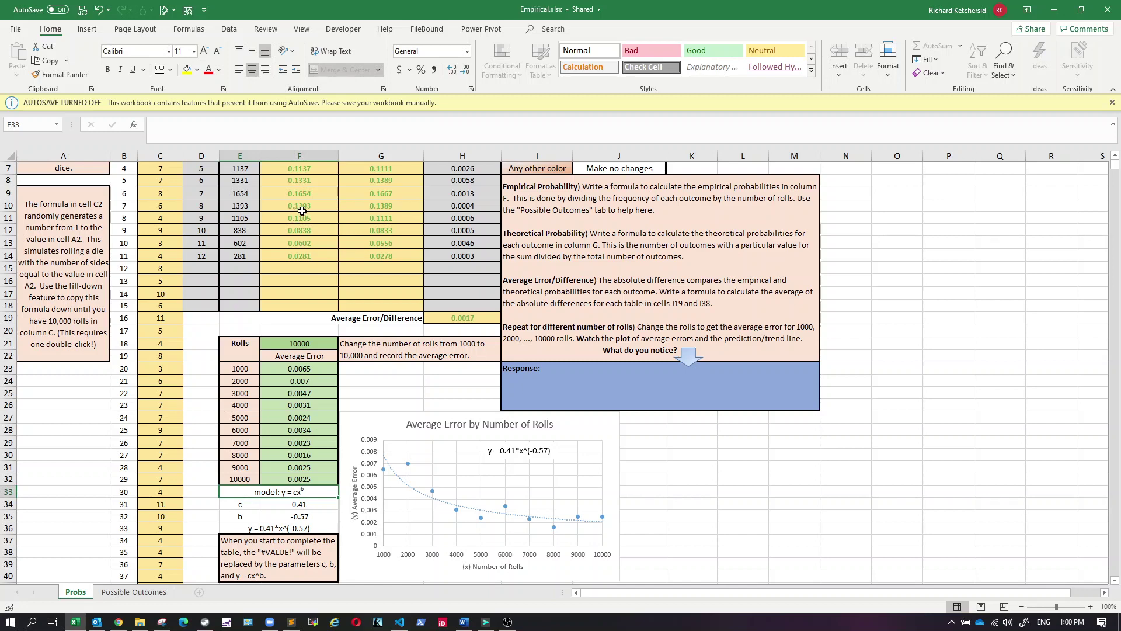
pyautogui.scroll(2, 302, 212)
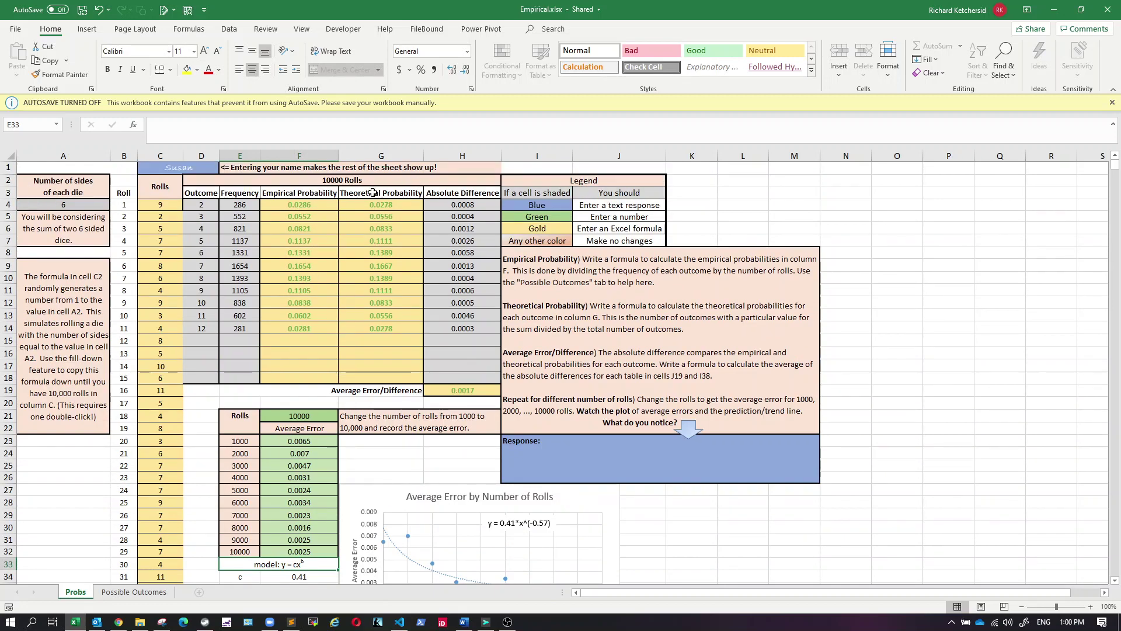
pyautogui.scroll(-3, 351, 310)
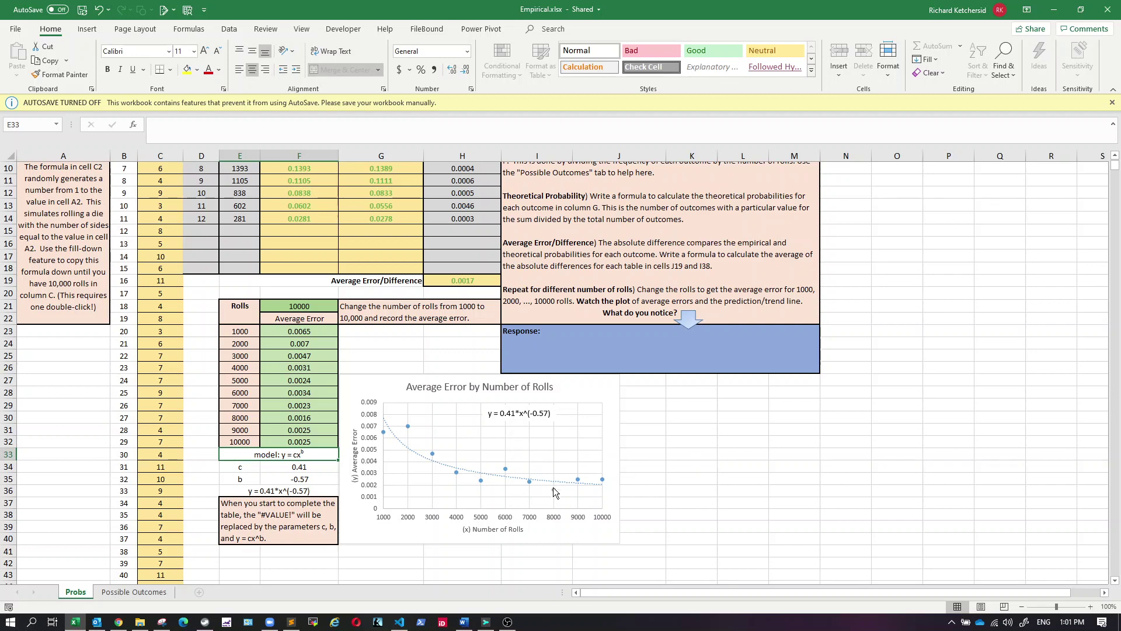
pyautogui.scroll(3, 391, 471)
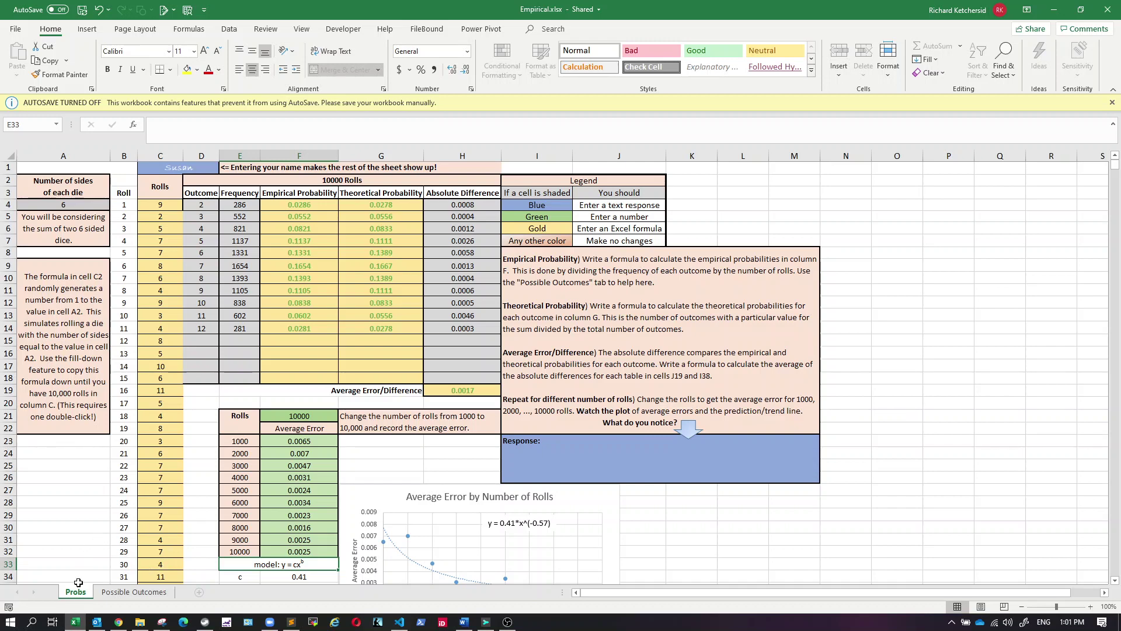
pyautogui.click(125, 592)
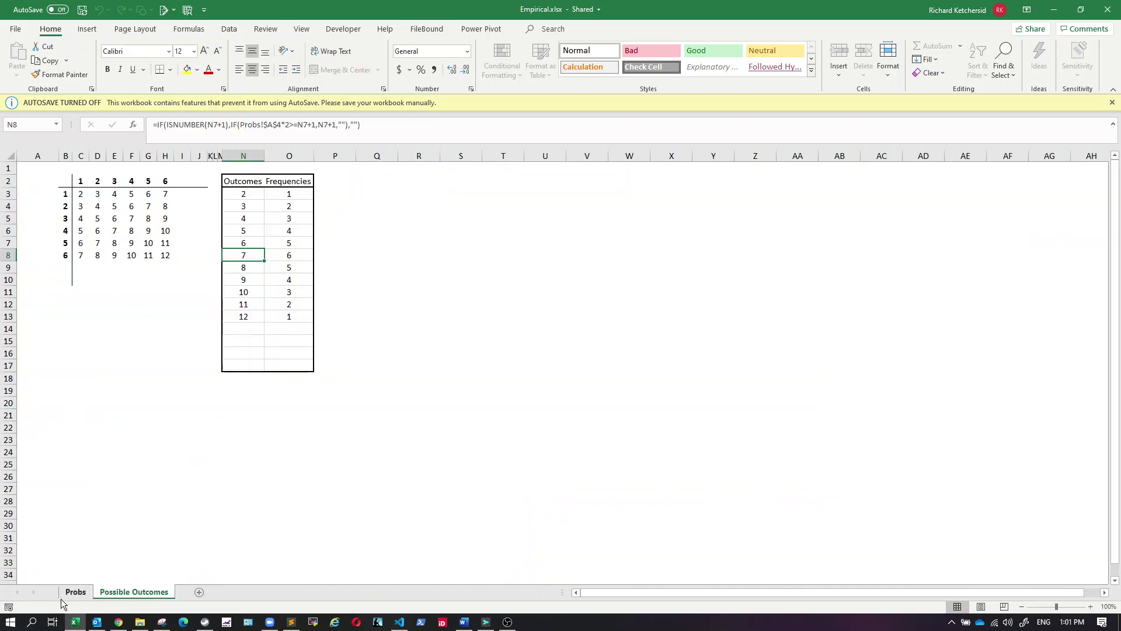
pyautogui.click(76, 592)
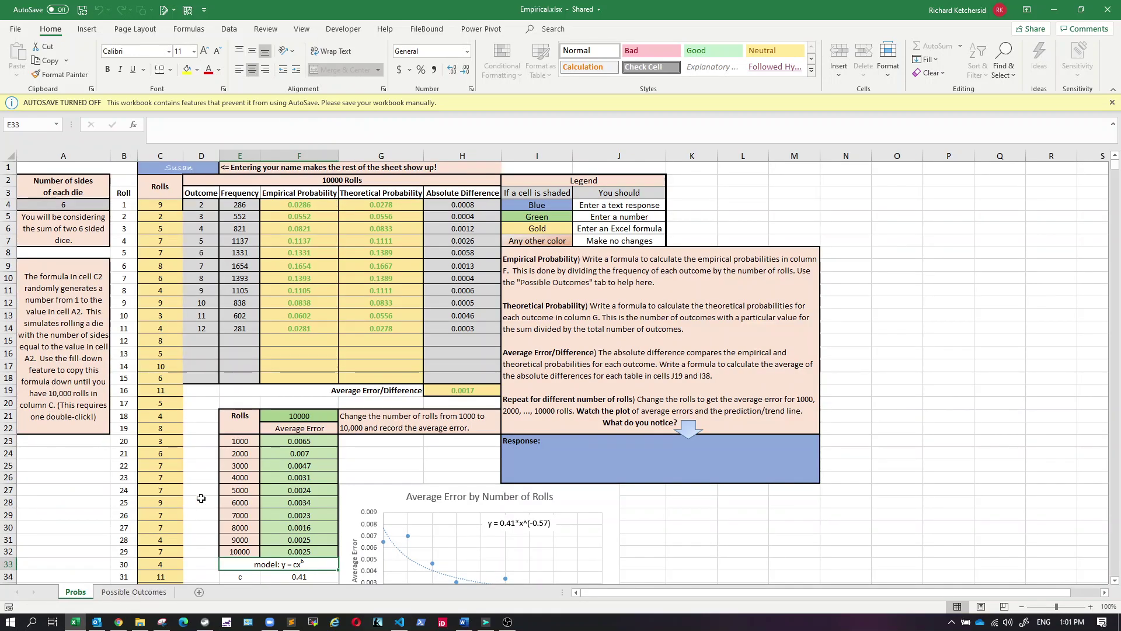
# - Replace the student name in cell C1 with a different first name
pyautogui.click(184, 169)
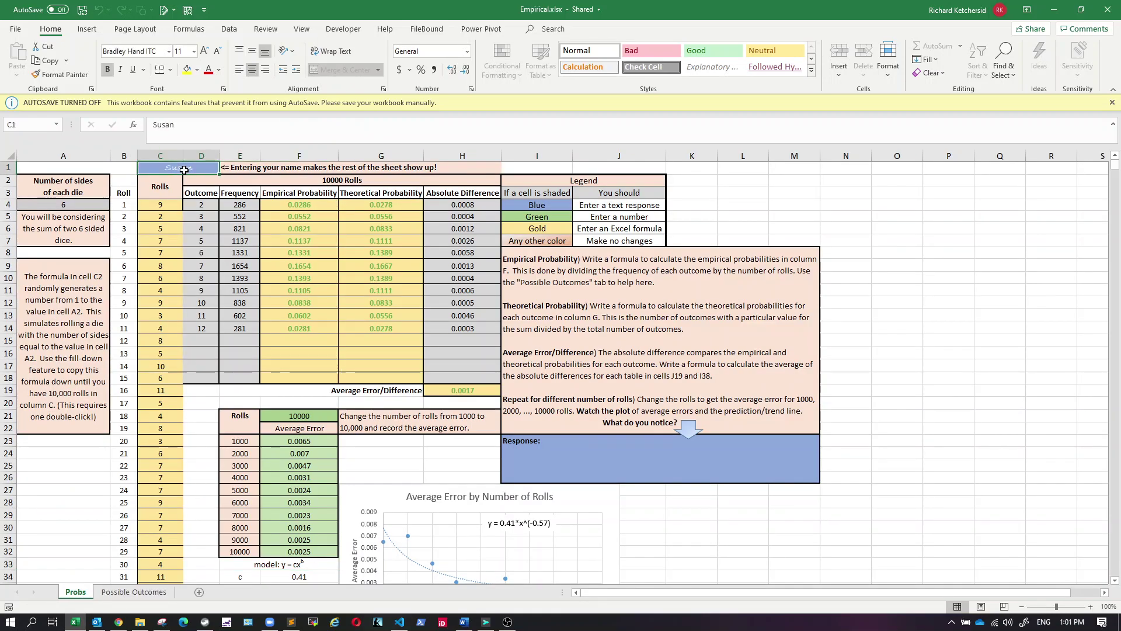
pyautogui.write('Richard')
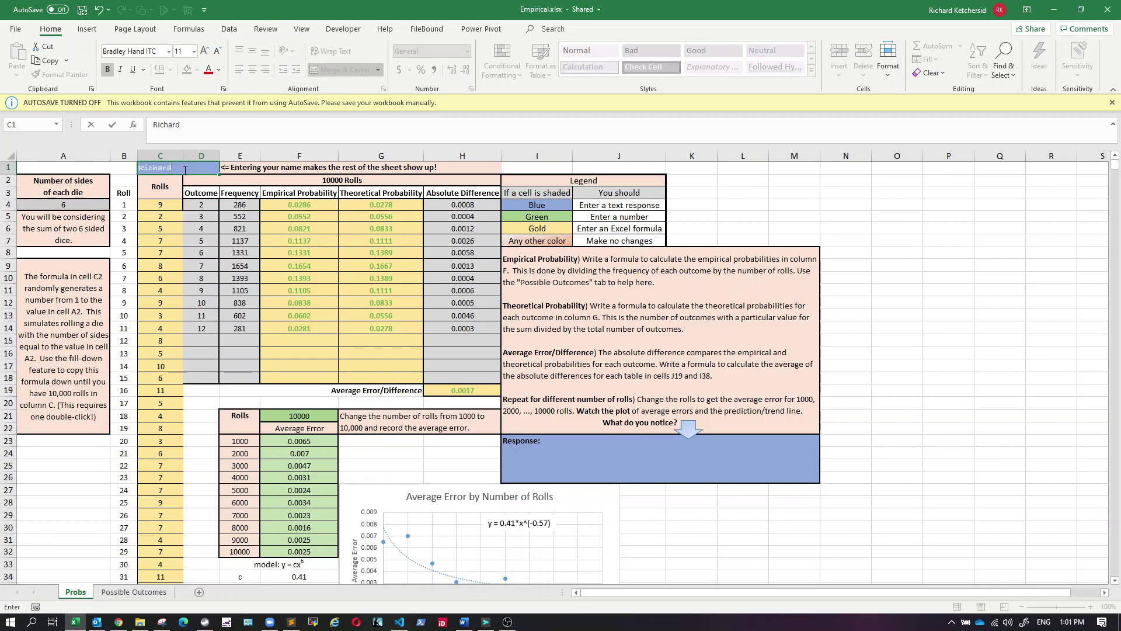
pyautogui.press('Return')
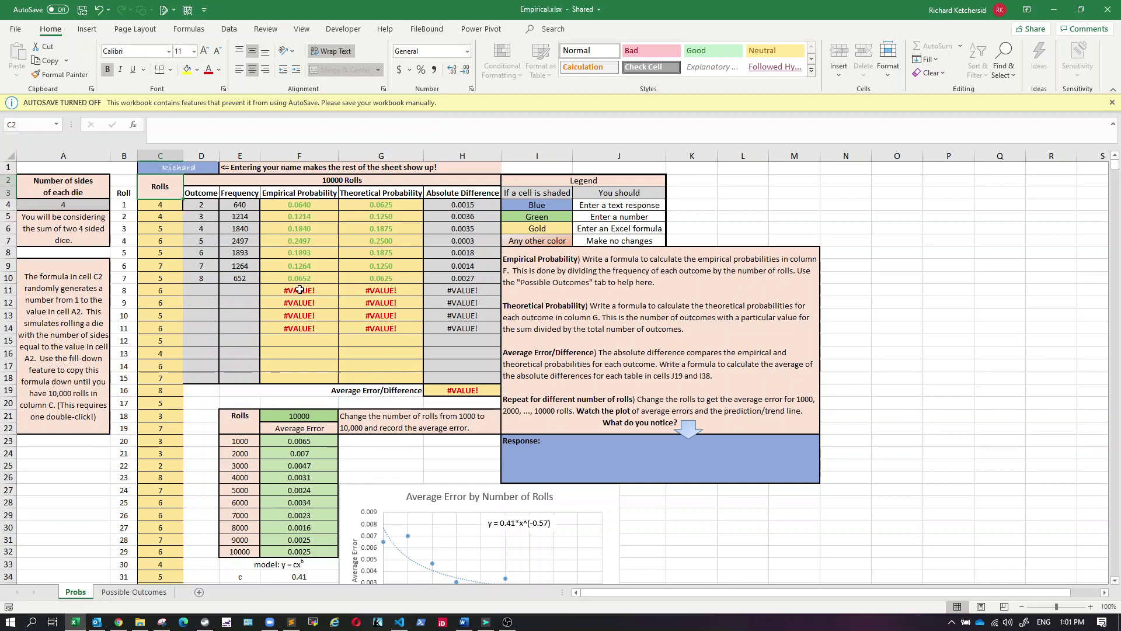
# - Clear the surplus empirical and theoretical probability formulas in F11:G14 and check the Possible Outcomes sheet
pyautogui.moveTo(304, 291); pyautogui.dragTo(371, 328)
pyautogui.press('Delete')
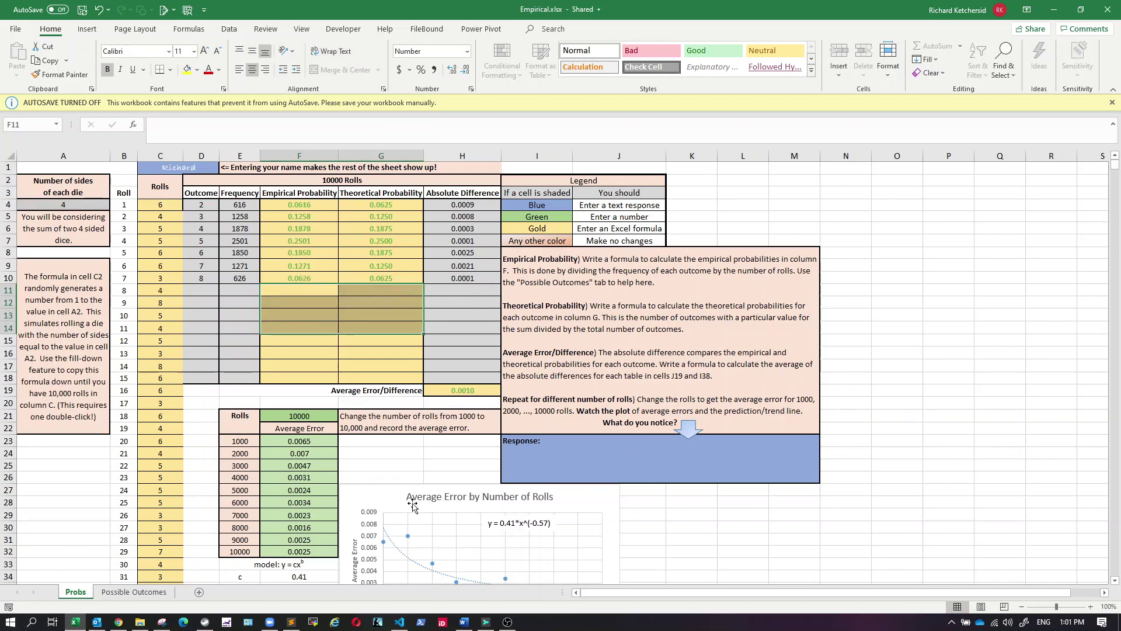
pyautogui.click(132, 592)
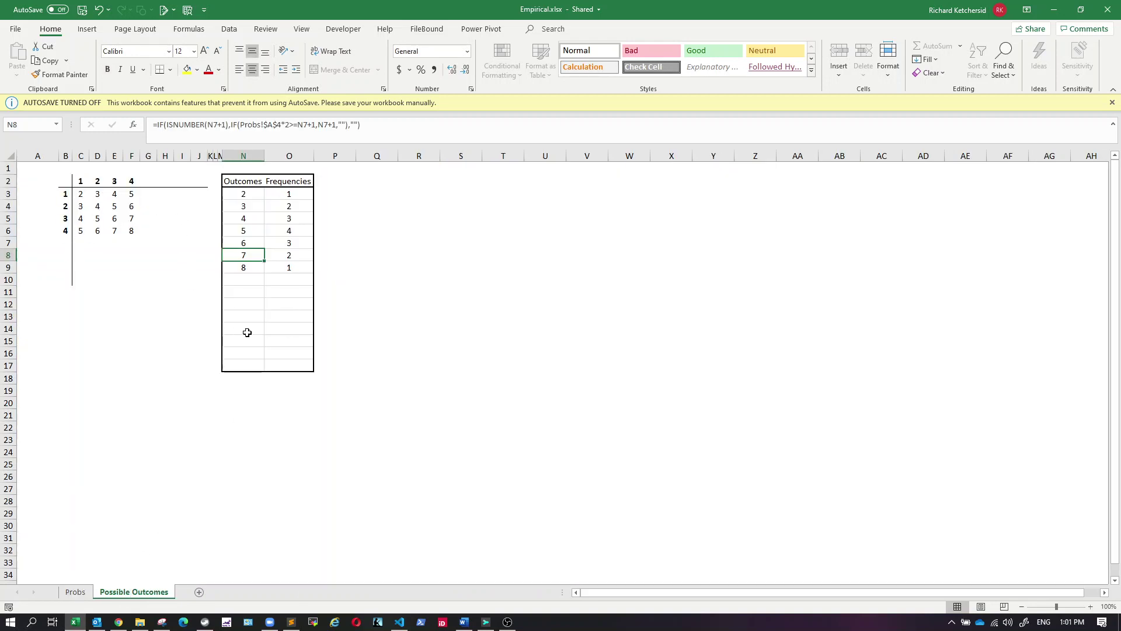
pyautogui.click(75, 592)
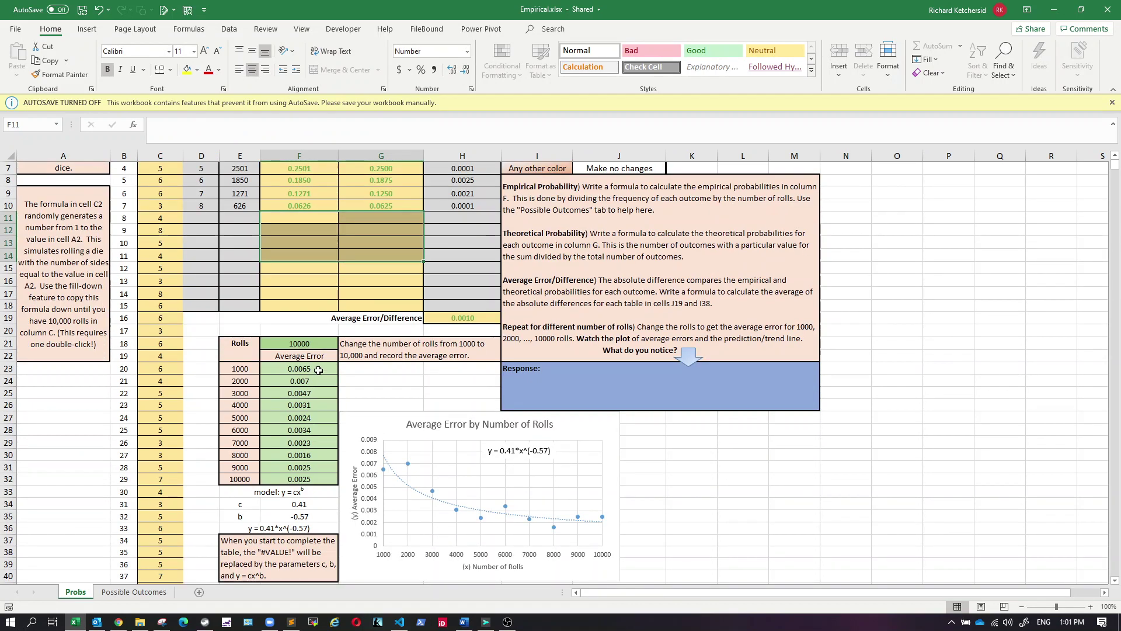
# - Clear the recorded average errors for 1000 to 10000 rolls in F23:F32
pyautogui.moveTo(315, 369); pyautogui.dragTo(312, 480)
pyautogui.press('Delete')
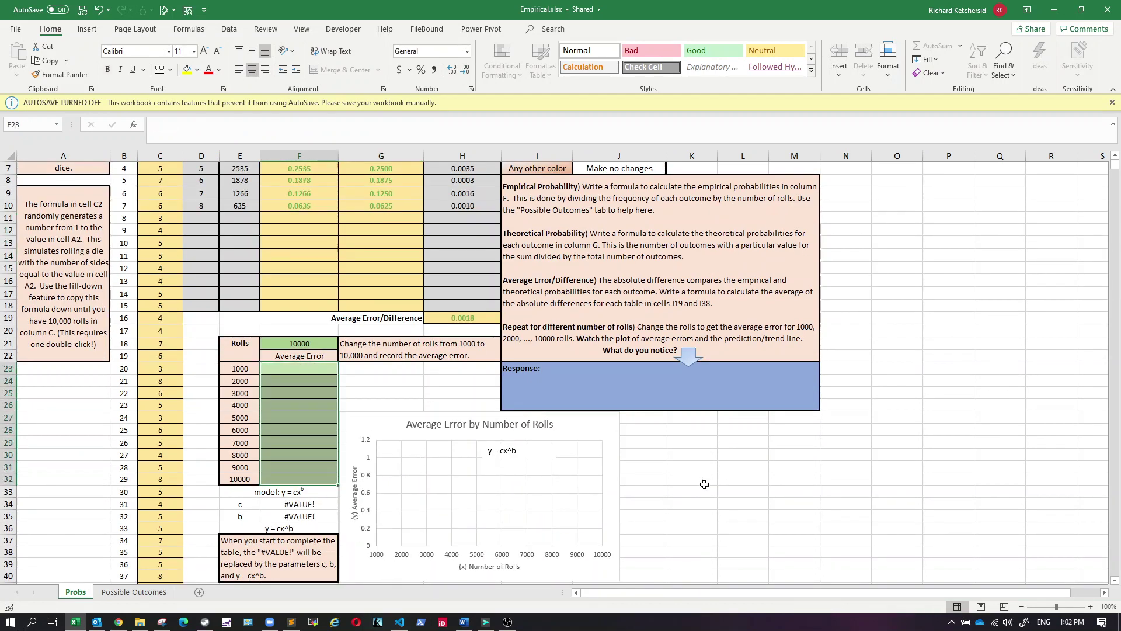
pyautogui.scroll(2, 699, 439)
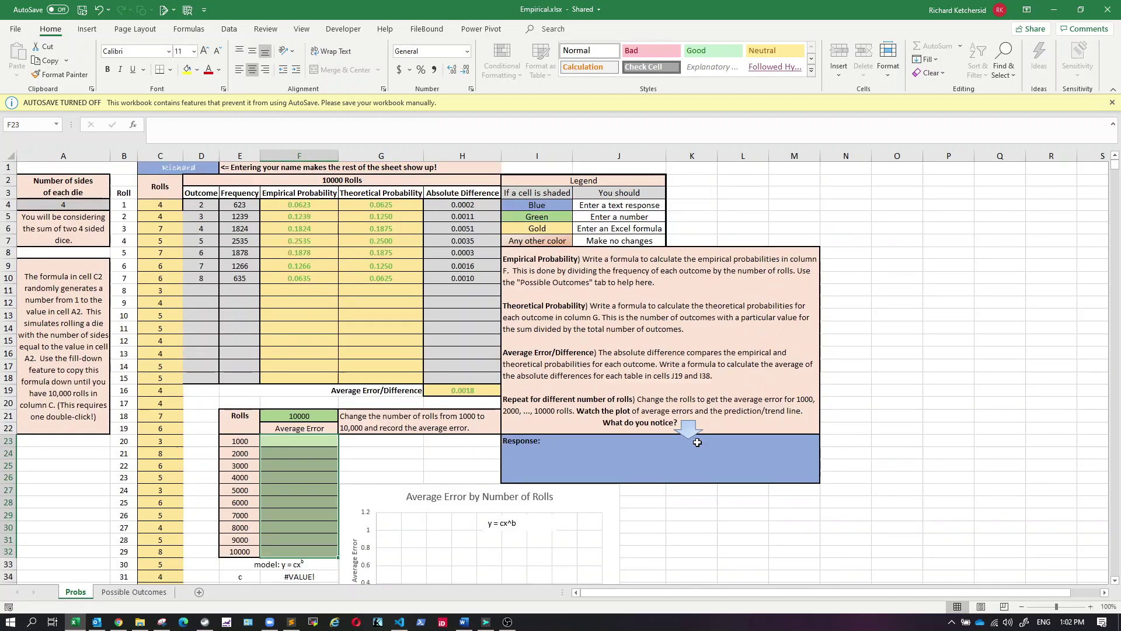